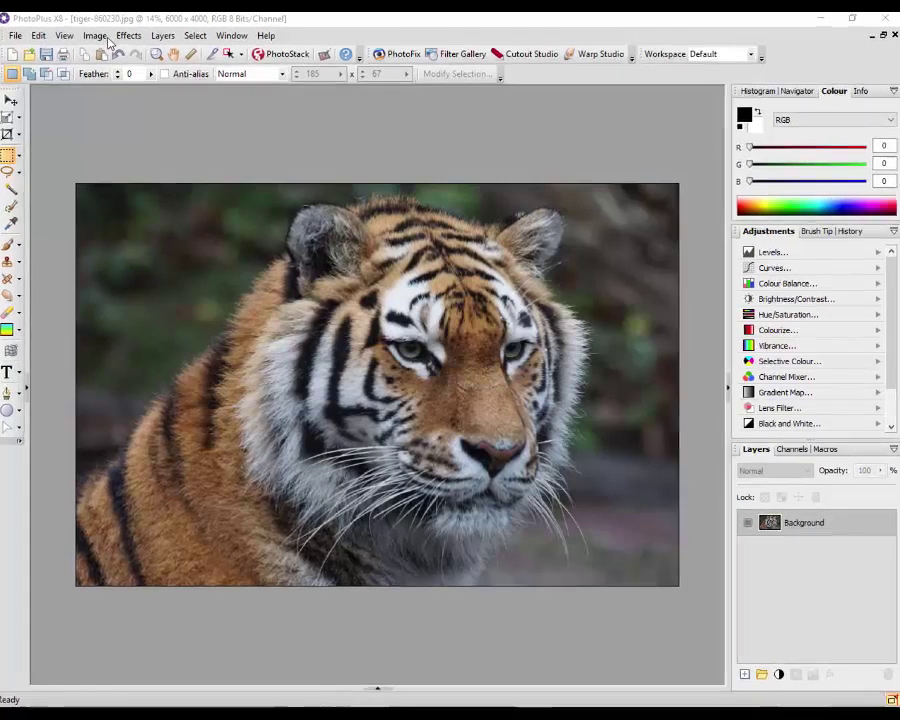
Step: Raise the tiger photo's saturation slightly with the Hue/Saturation adjustment, then activate the rectangular selection tool
click(90, 26)
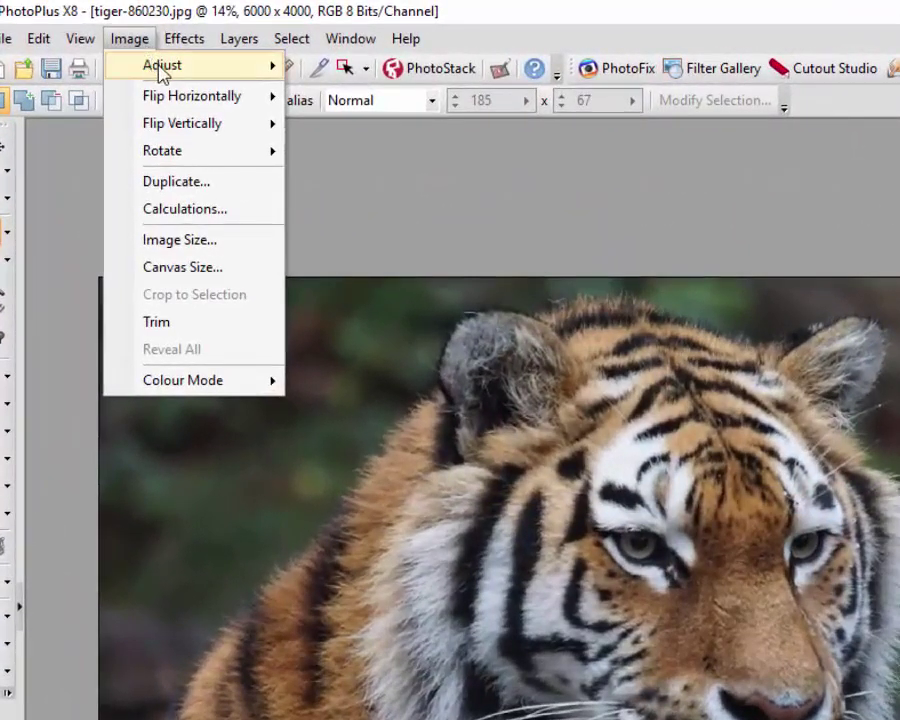
mouse_move(102, 46)
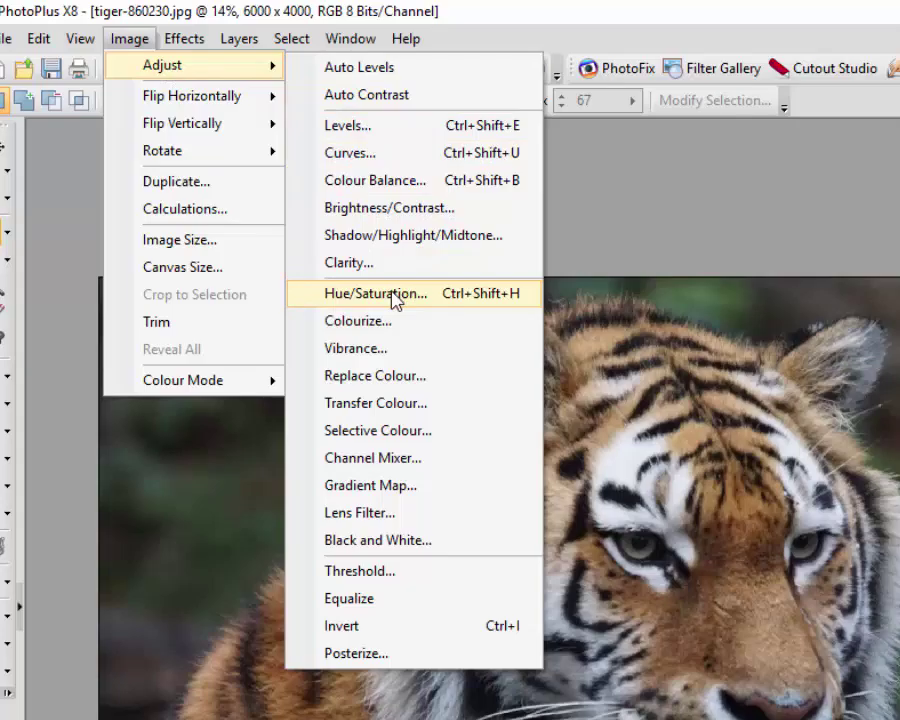
click(505, 303)
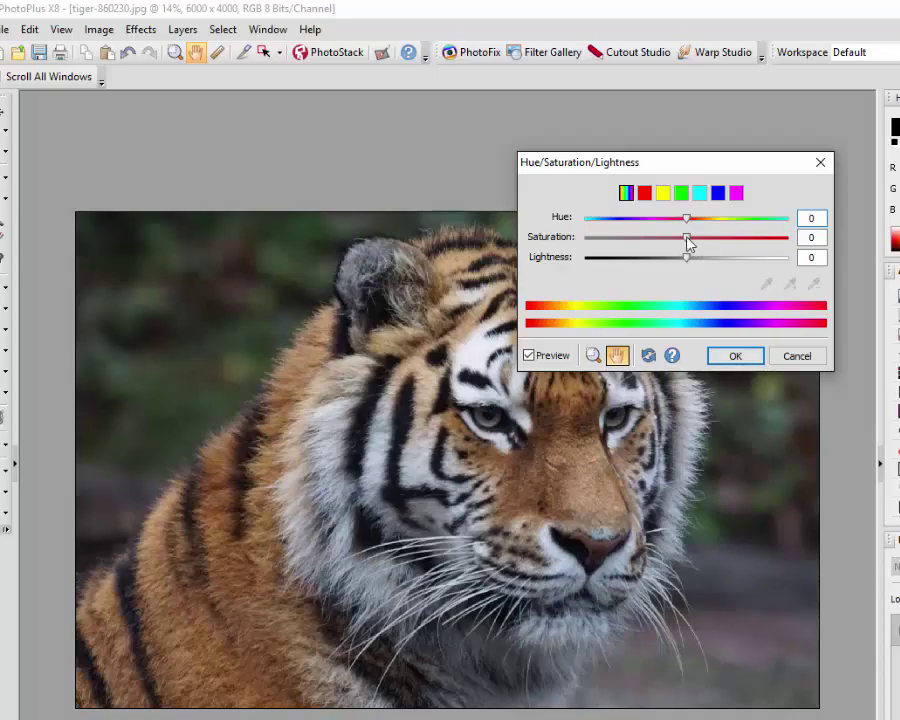
drag(688, 243, 702, 243)
click(729, 358)
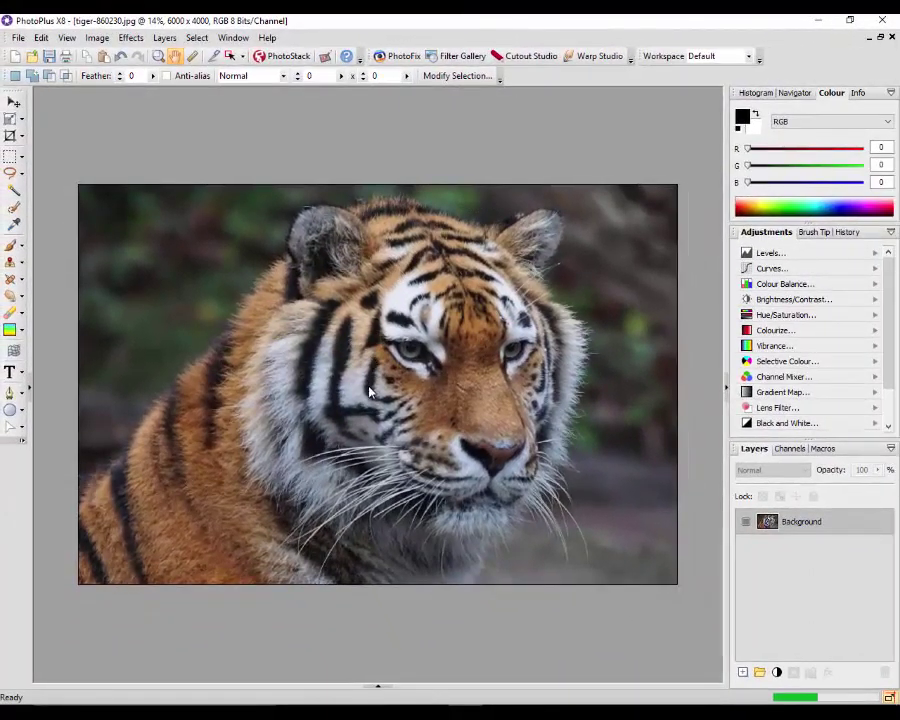
key(m)
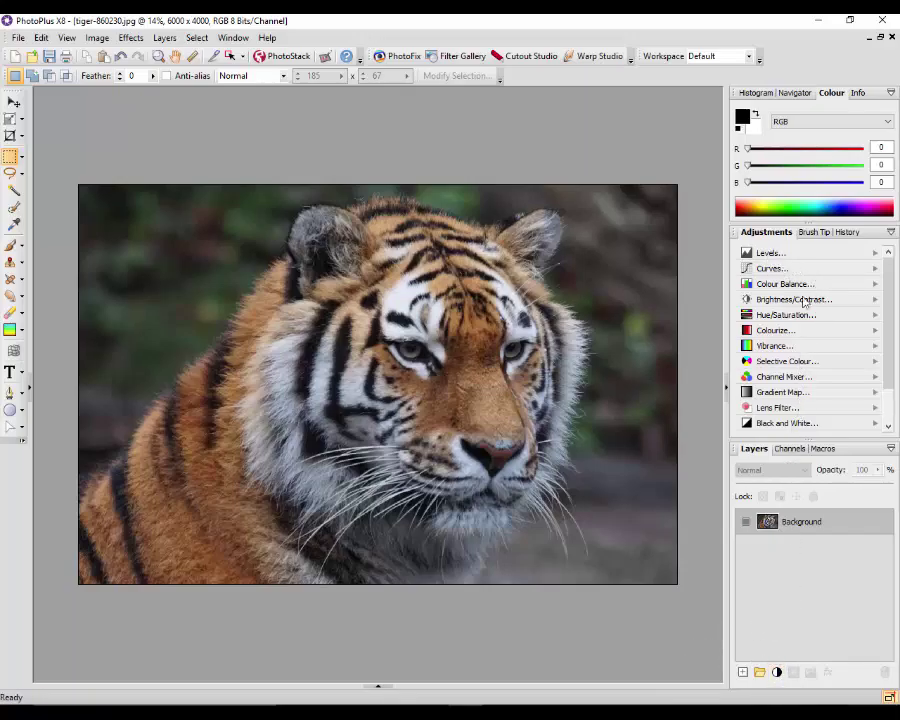
Step: Add a Levels adjustment layer and set its RGB midtone input to 0.896
click(777, 673)
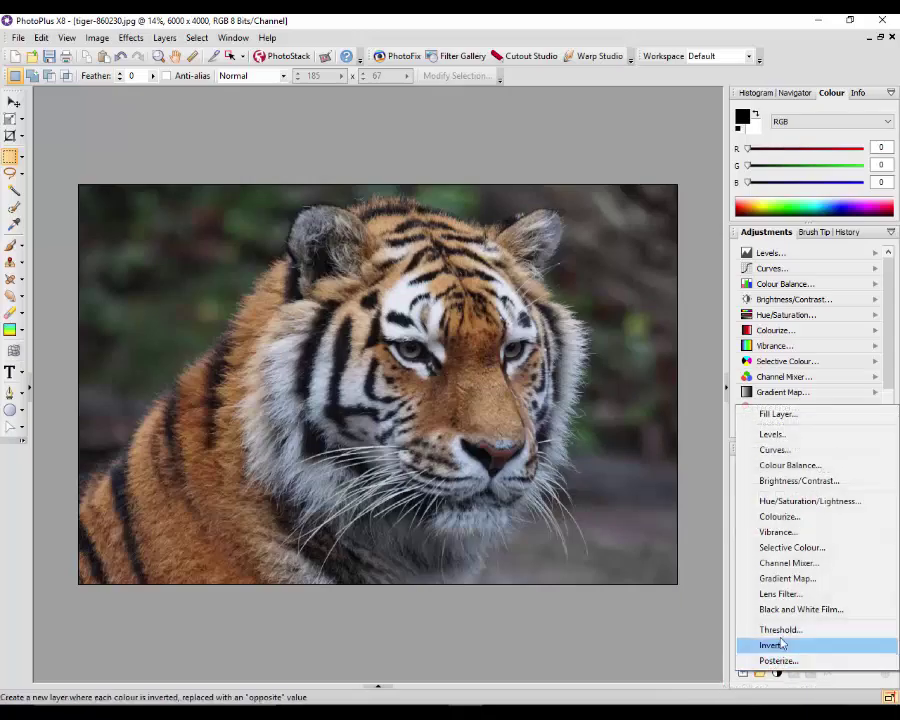
click(783, 438)
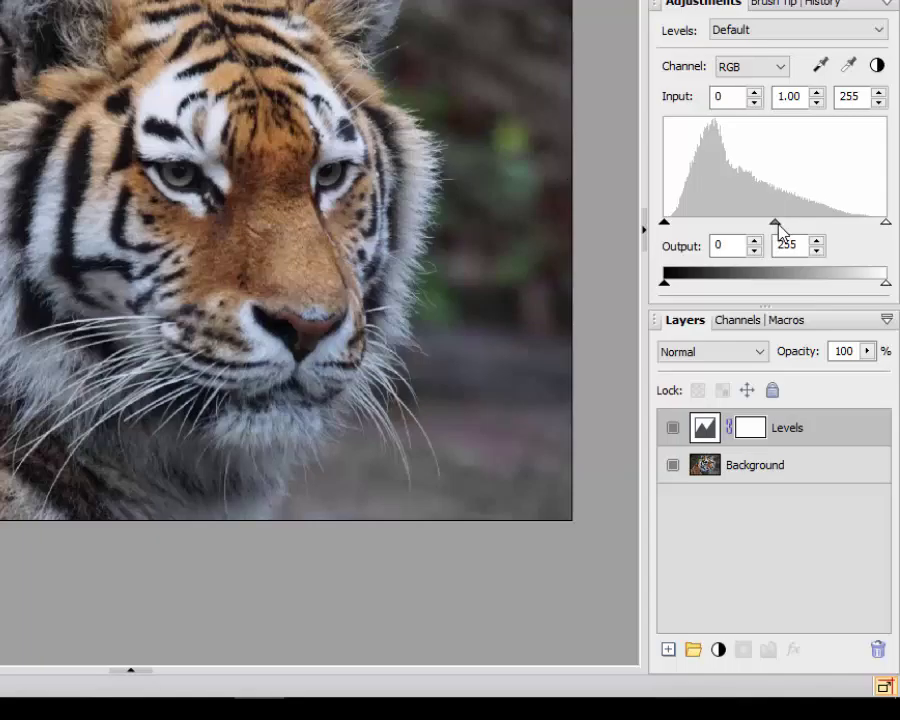
drag(778, 224, 788, 234)
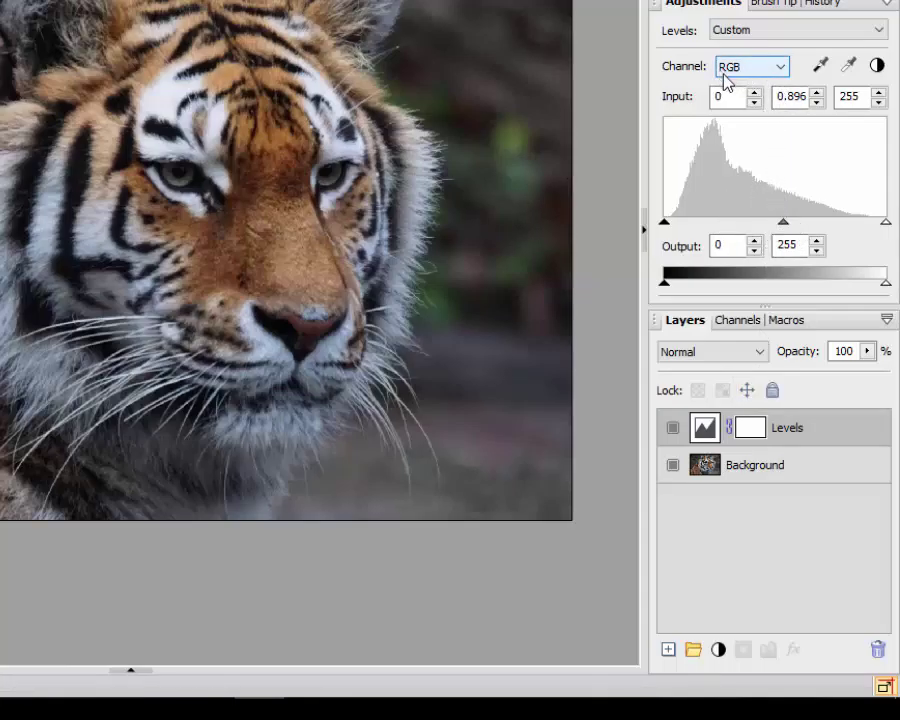
Step: Set the Levels adjustment's midtone input for the Red channel to 1.455
click(781, 68)
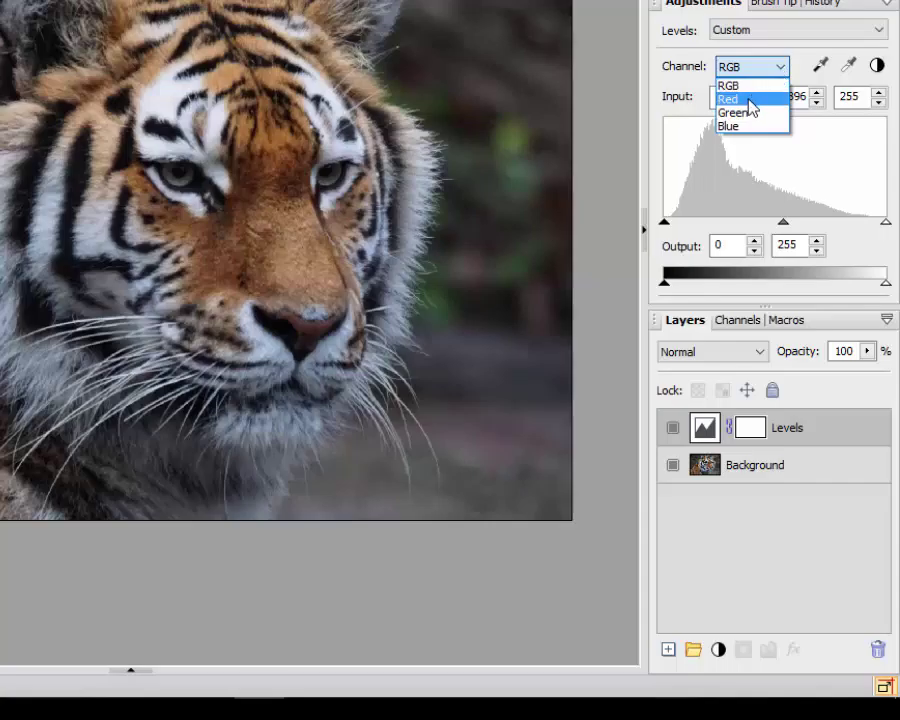
click(750, 106)
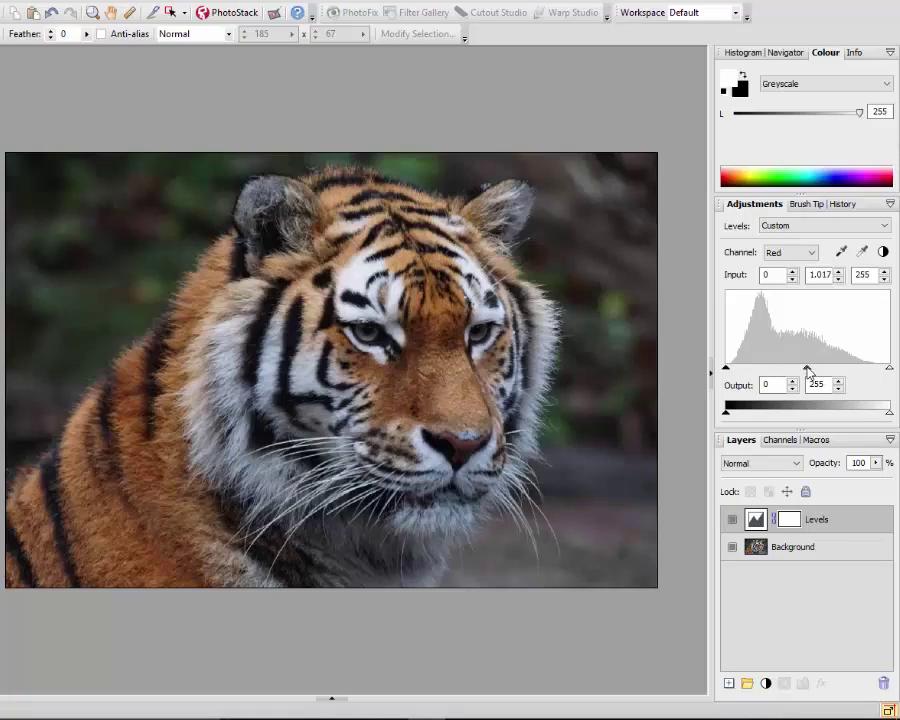
drag(808, 373, 786, 369)
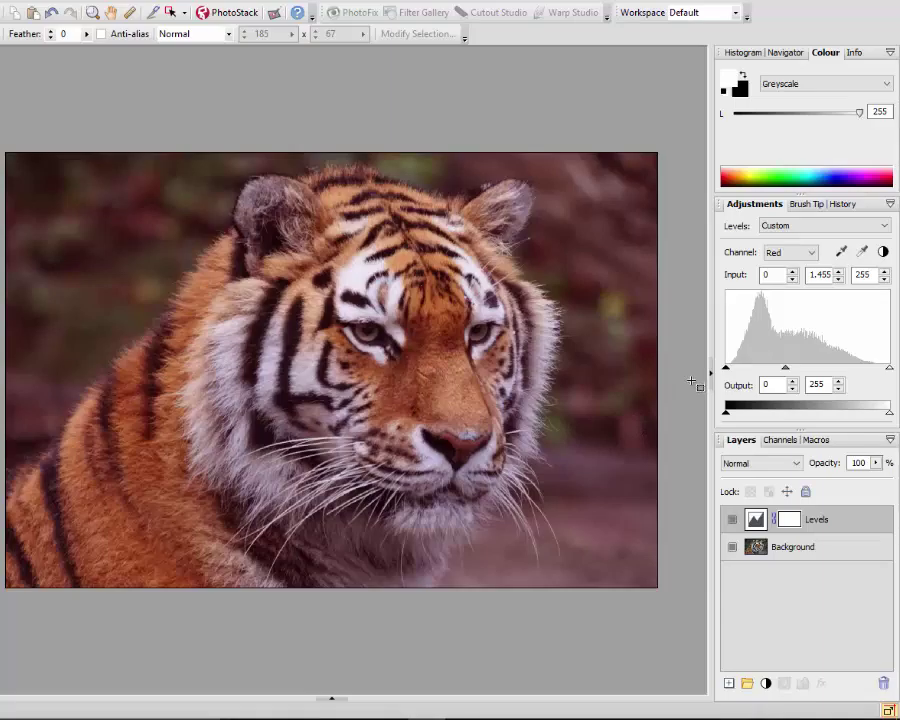
Step: Set the Levels adjustment's midtone input for the Green channel to 1.213
click(814, 254)
click(778, 288)
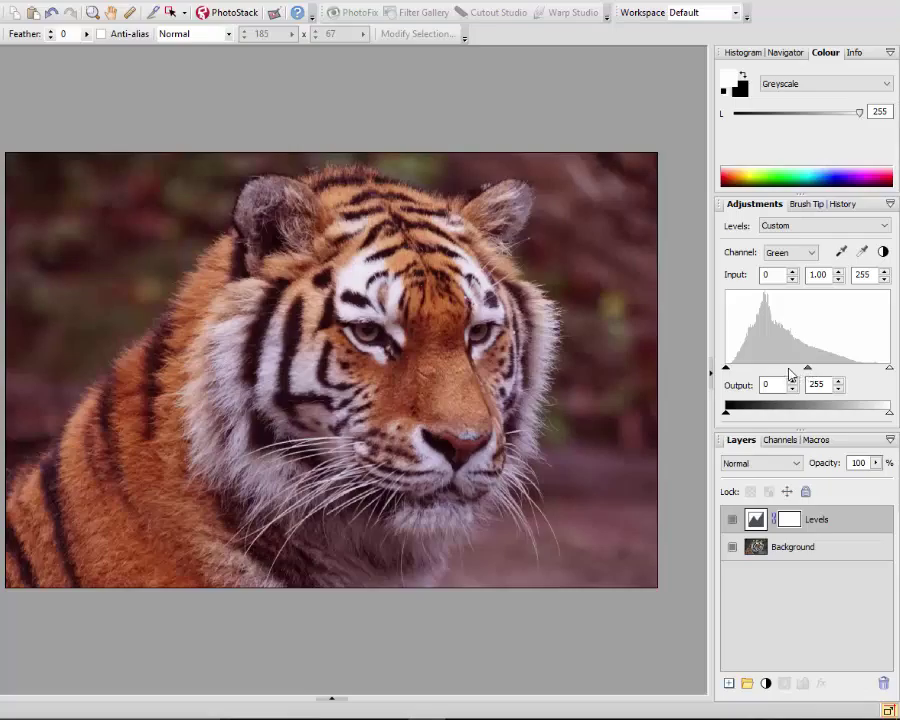
mouse_move(806, 368)
mouse_down()
mouse_move(795, 372)
mouse_move(858, 369)
mouse_move(797, 369)
mouse_up()
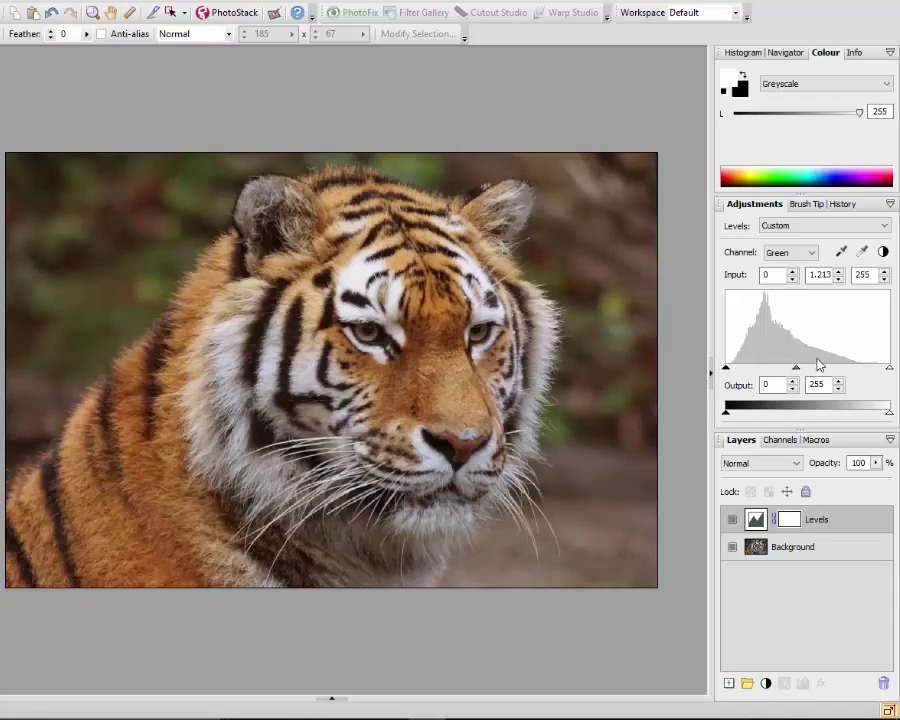
Step: Set the Levels adjustment's midtone input for the Blue channel to 0.896
click(812, 256)
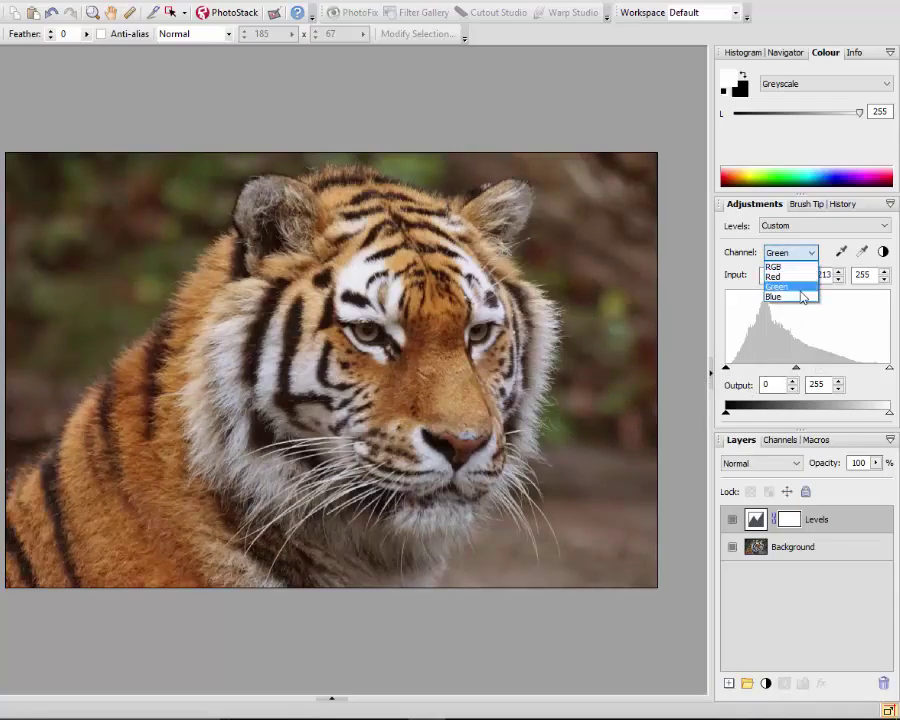
click(788, 299)
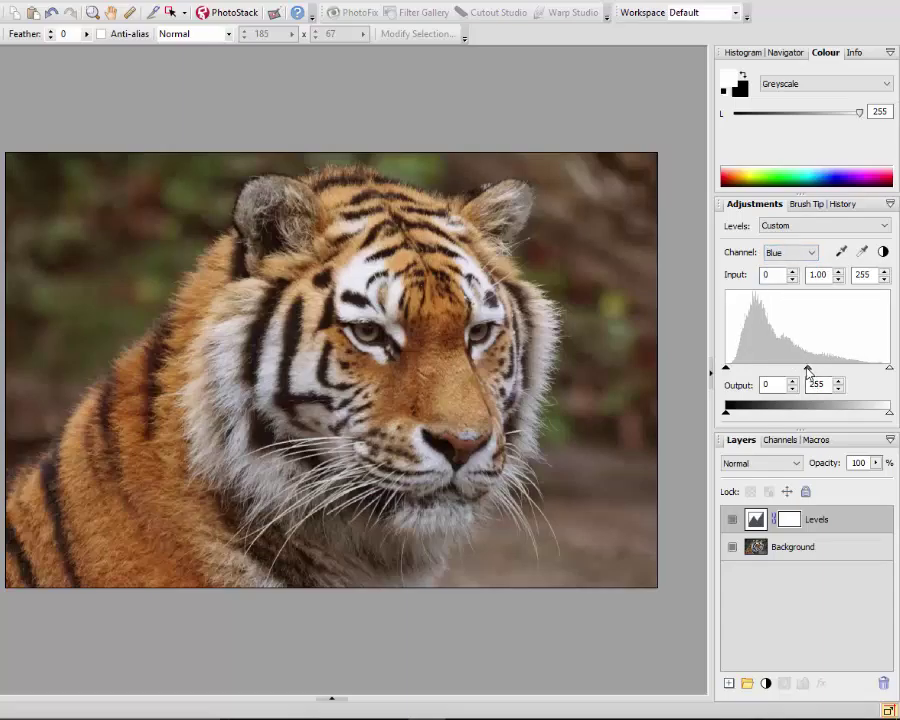
mouse_move(806, 368)
mouse_down()
mouse_move(838, 368)
mouse_move(773, 372)
mouse_move(815, 373)
mouse_up()
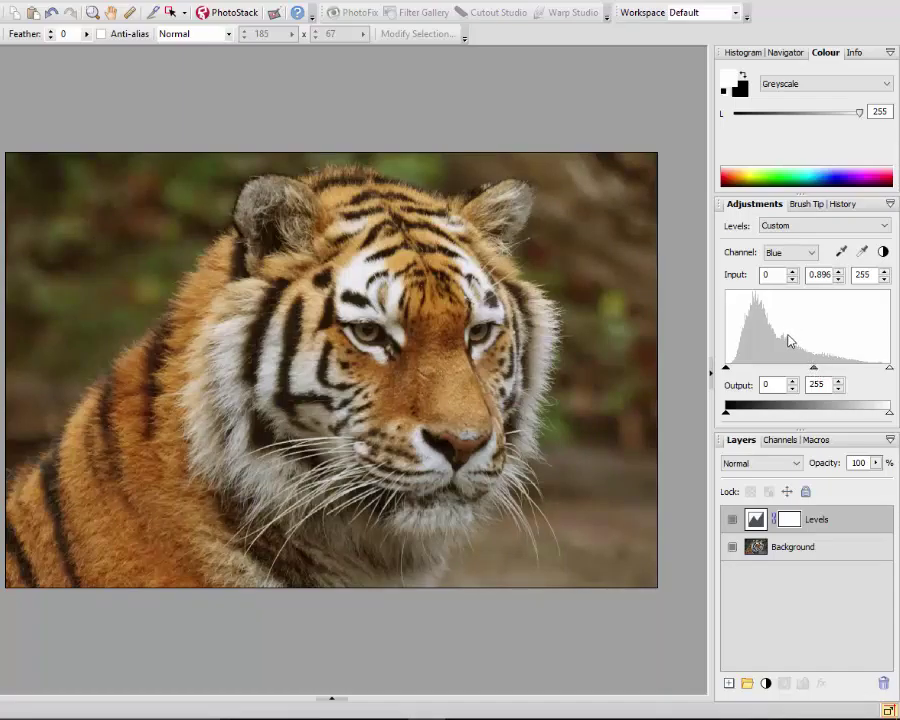
Step: Compare the photo with and without the Levels adjustment by repeatedly isolating the Background layer and restoring the hidden layer
alt+click(733, 549)
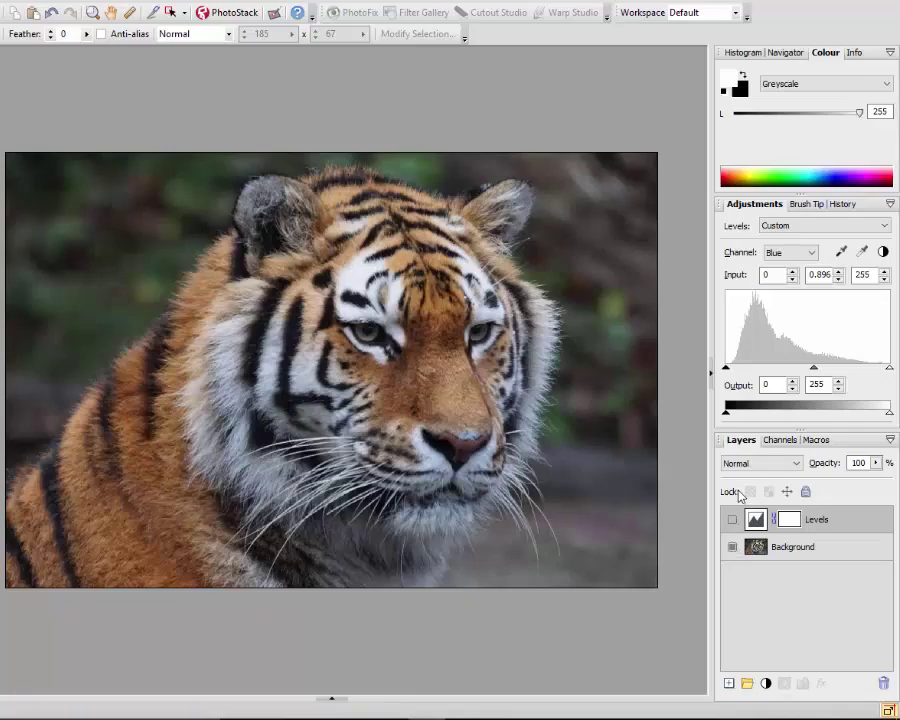
alt+click(733, 548)
alt+click(733, 549)
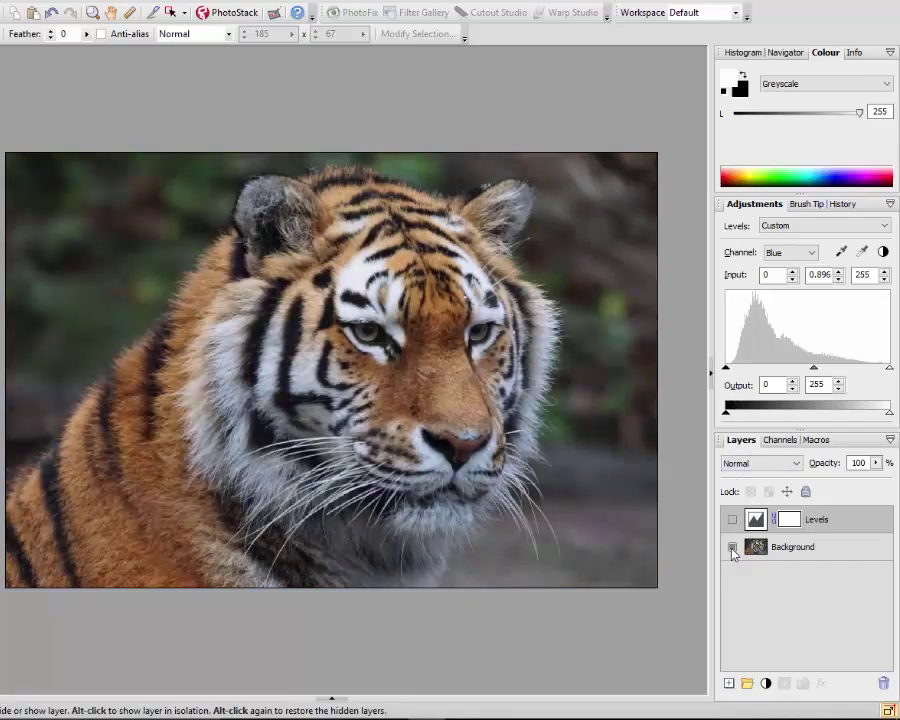
alt+click(732, 548)
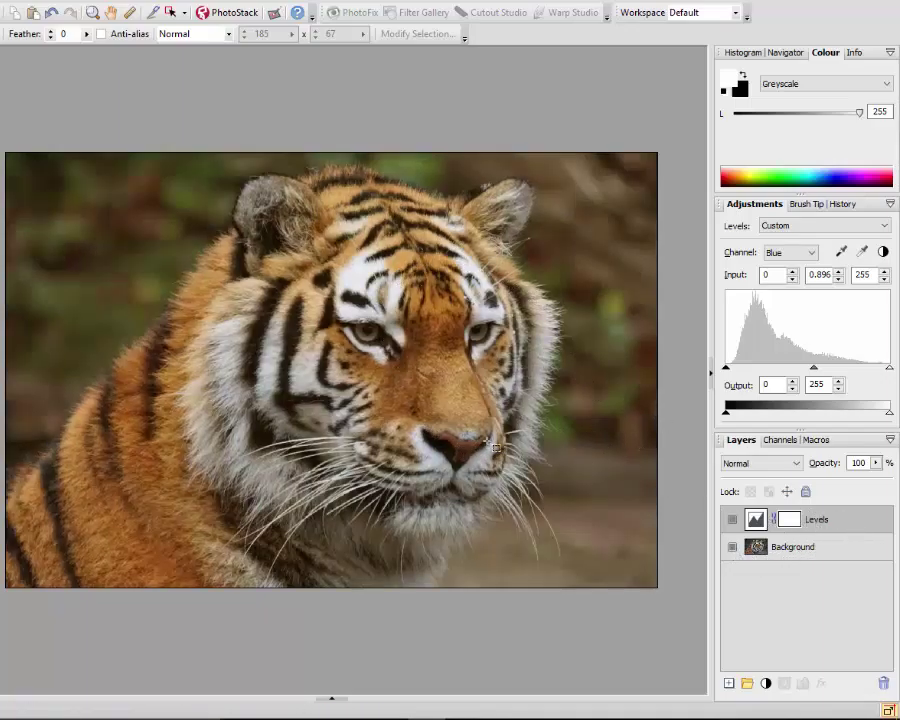
alt+click(734, 549)
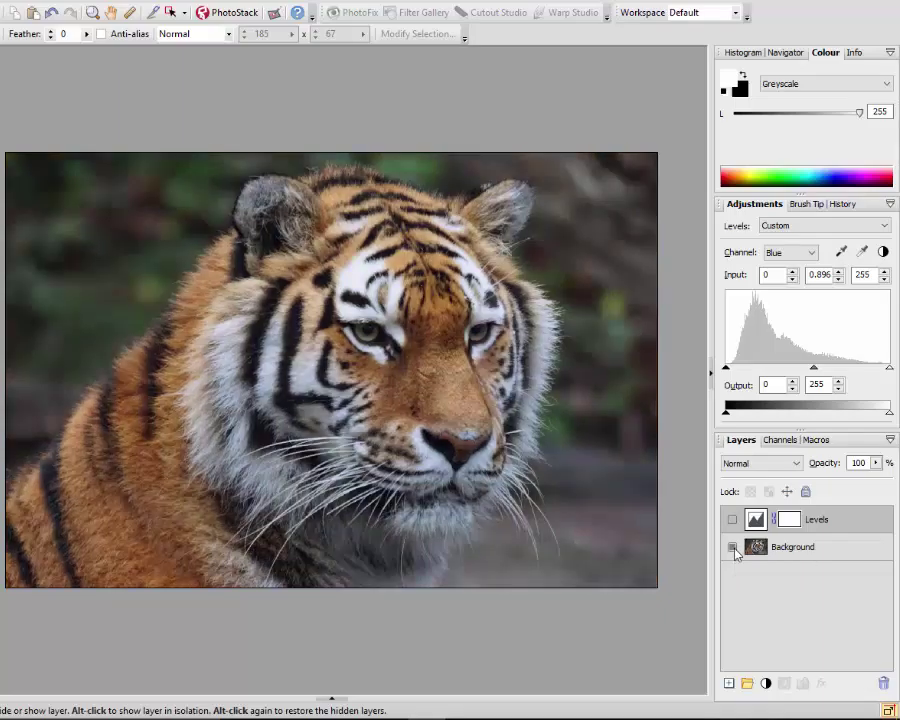
alt+click(734, 549)
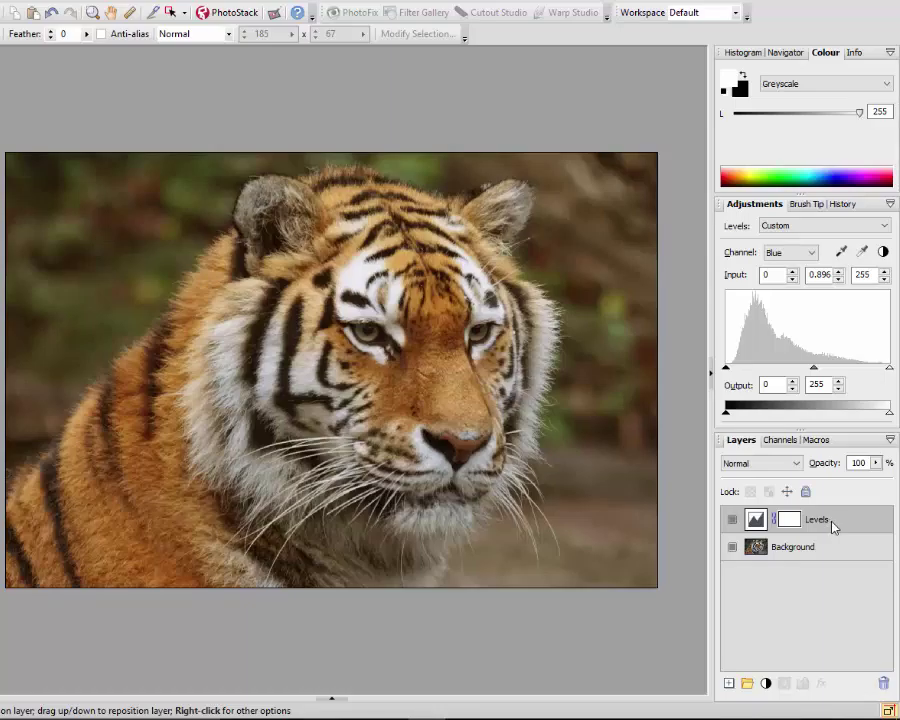
Step: Add a Brightness/Contrast adjustment layer with contrast 42 and compare the result against the isolated Background layer
click(766, 683)
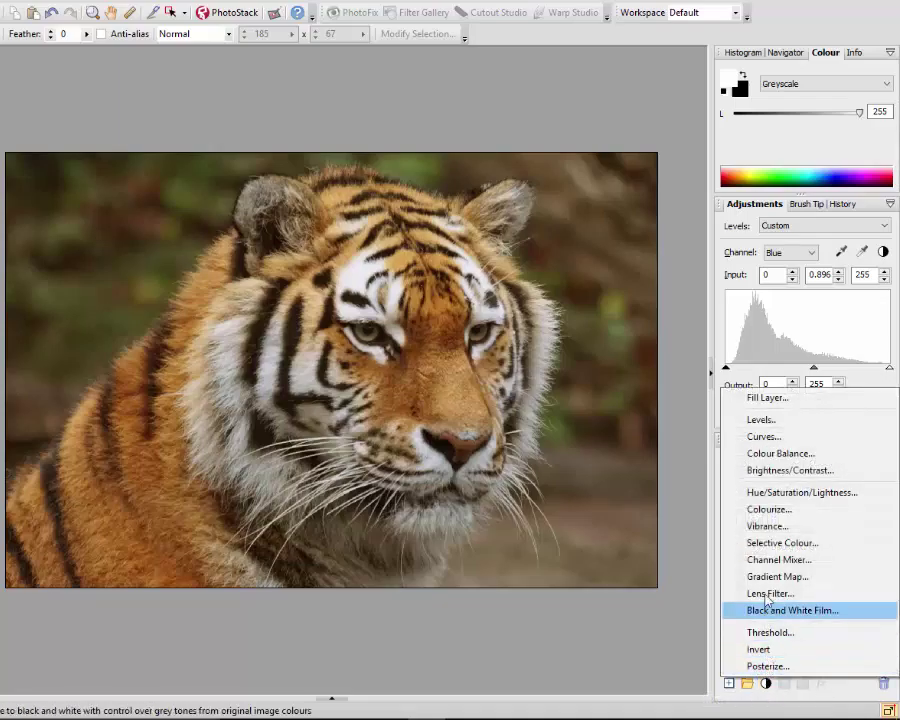
click(782, 472)
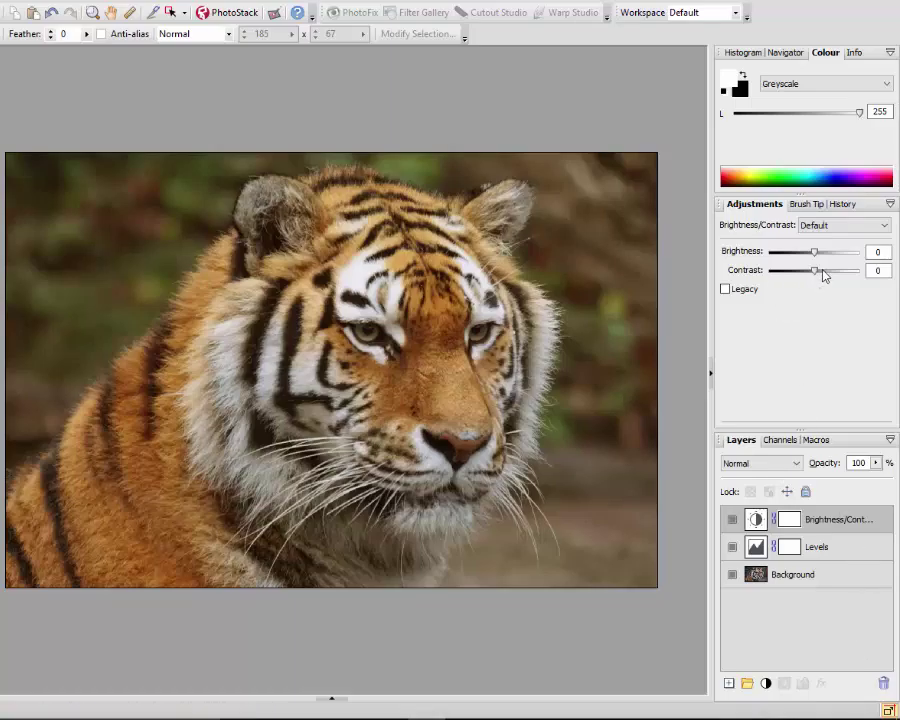
drag(815, 272, 834, 279)
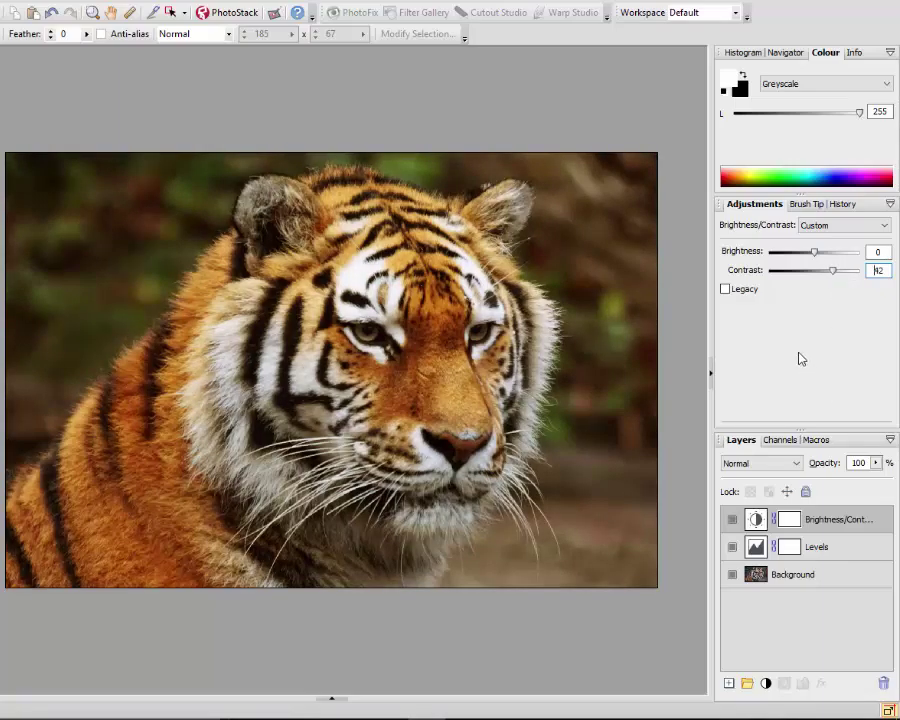
alt+click(732, 576)
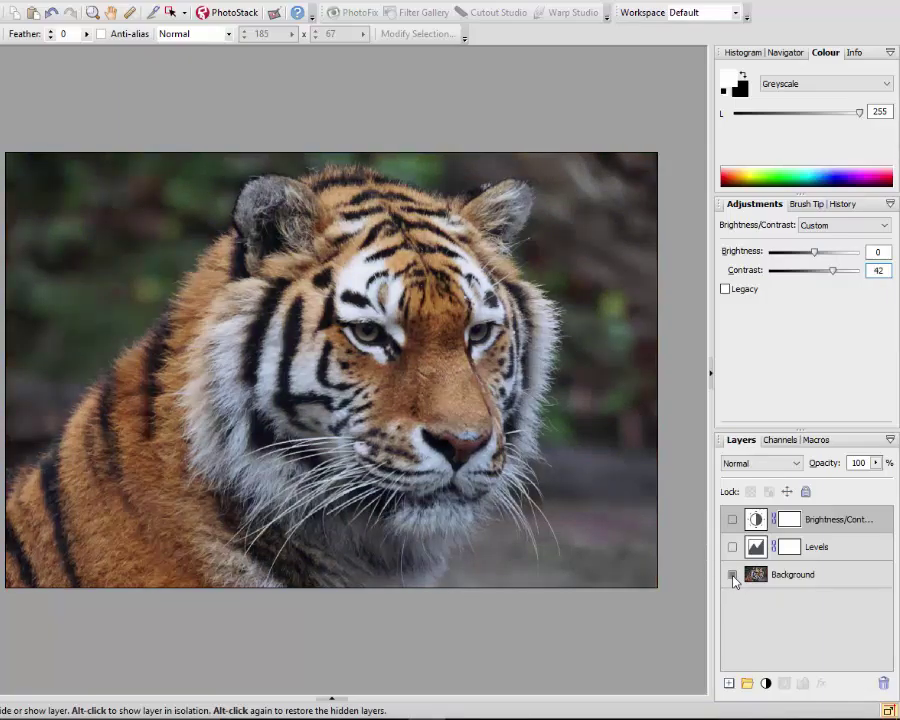
alt+click(732, 576)
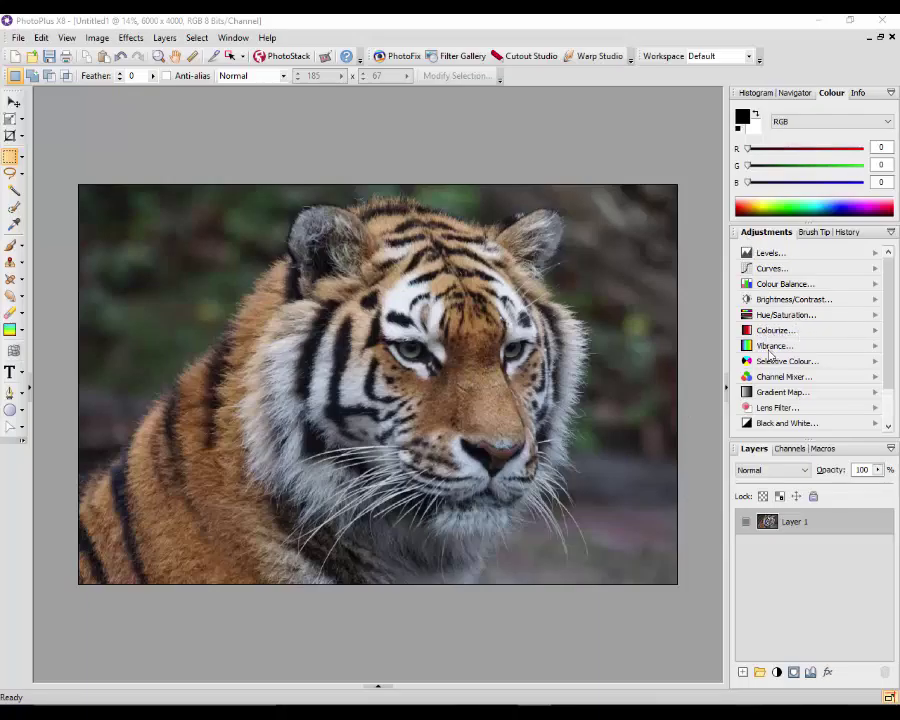
Step: Add a Colourize adjustment layer above Layer 1 with hue 227 and saturation 32
click(777, 674)
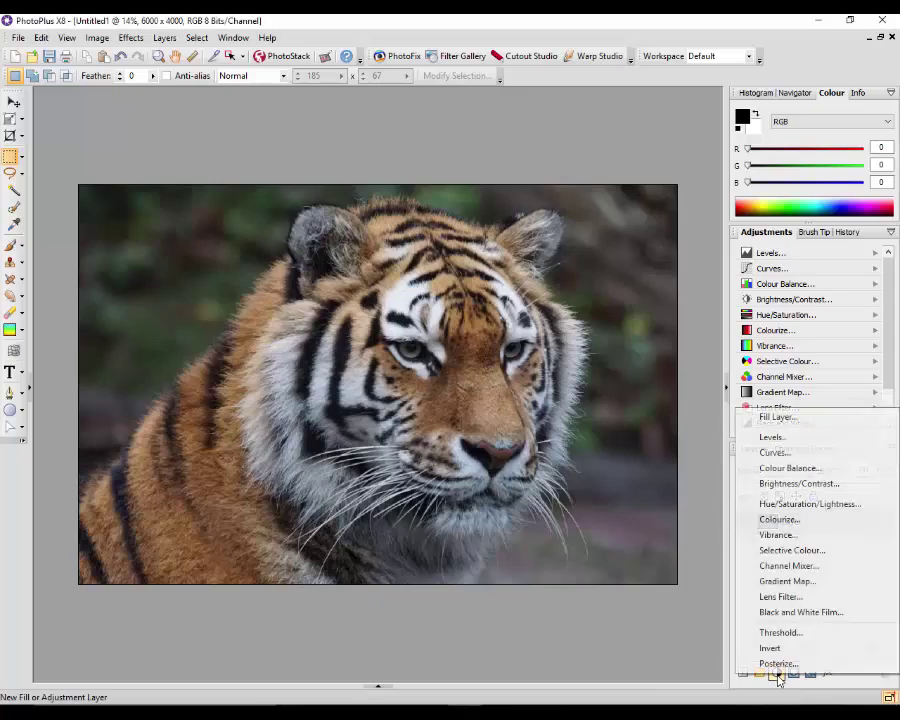
click(778, 520)
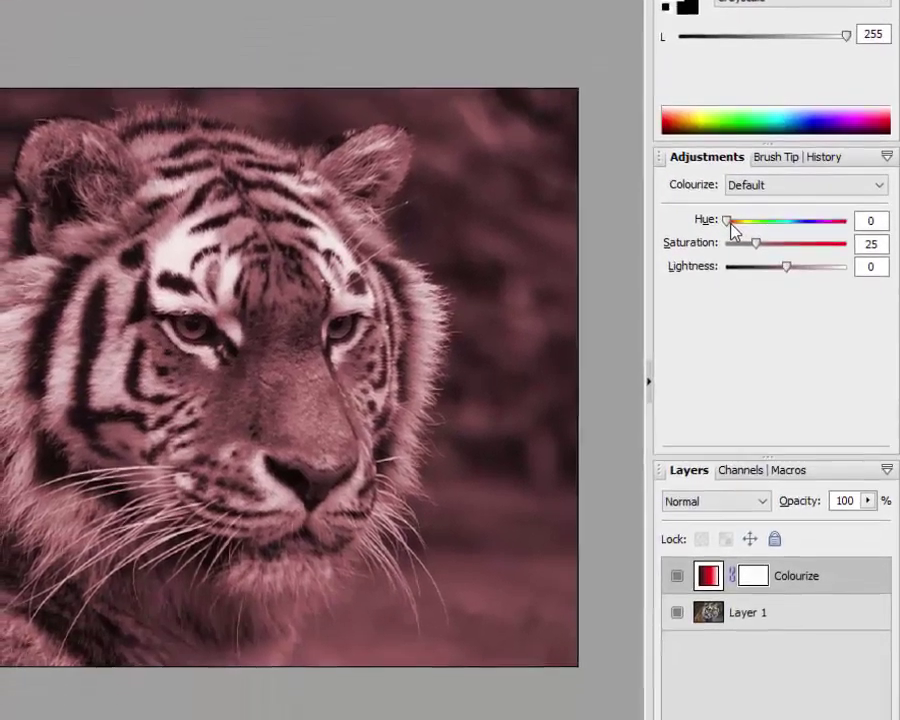
drag(730, 366, 796, 369)
drag(799, 117, 808, 118)
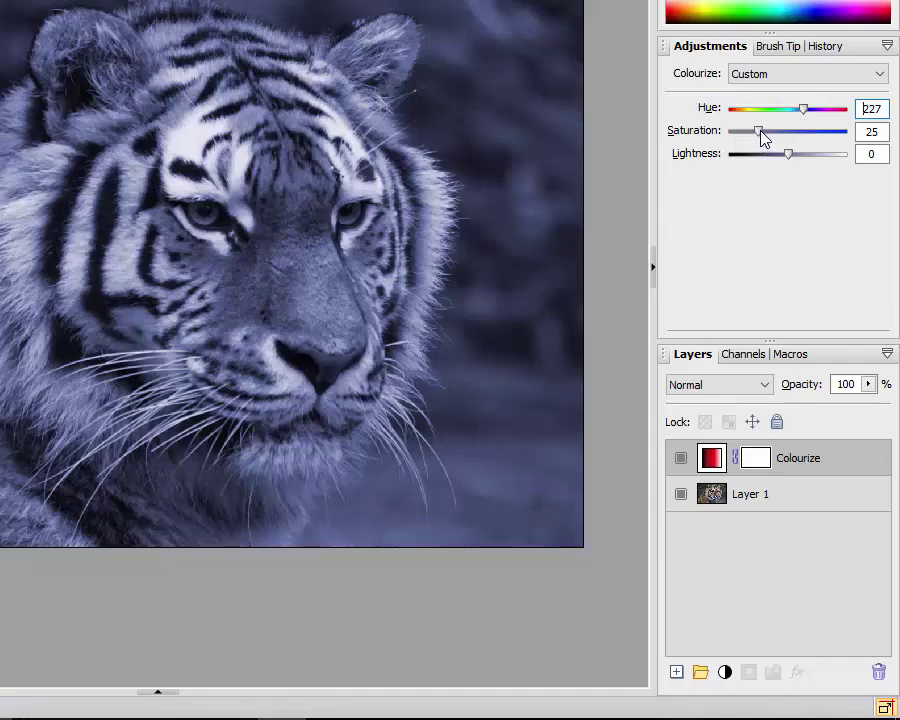
drag(760, 131, 768, 131)
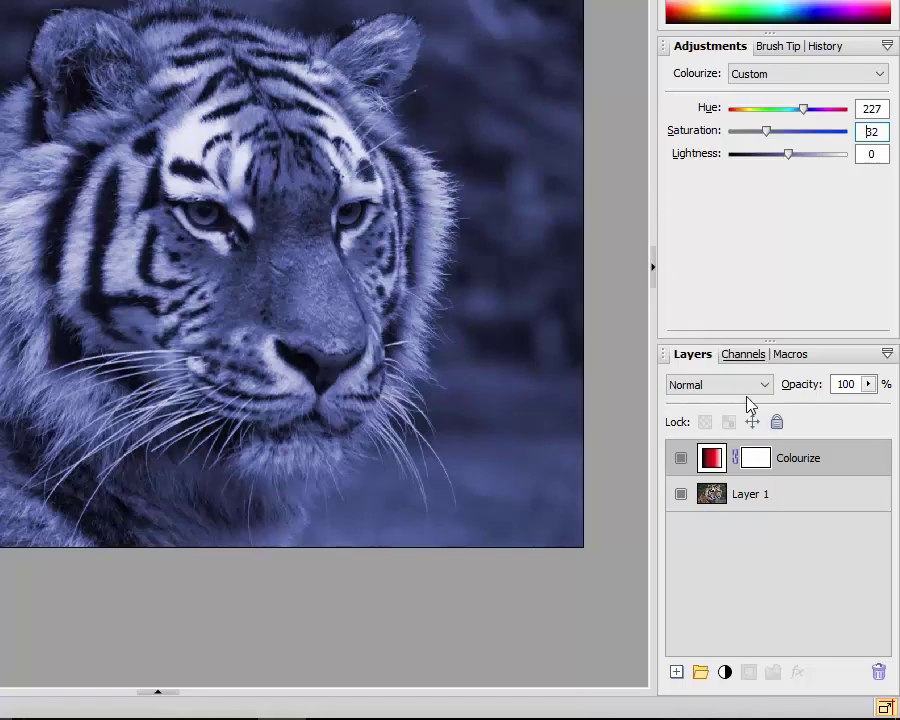
Step: Duplicate Layer 1 as Layer 1 Copy and move the copy above the Colourize adjustment layer
click(783, 503)
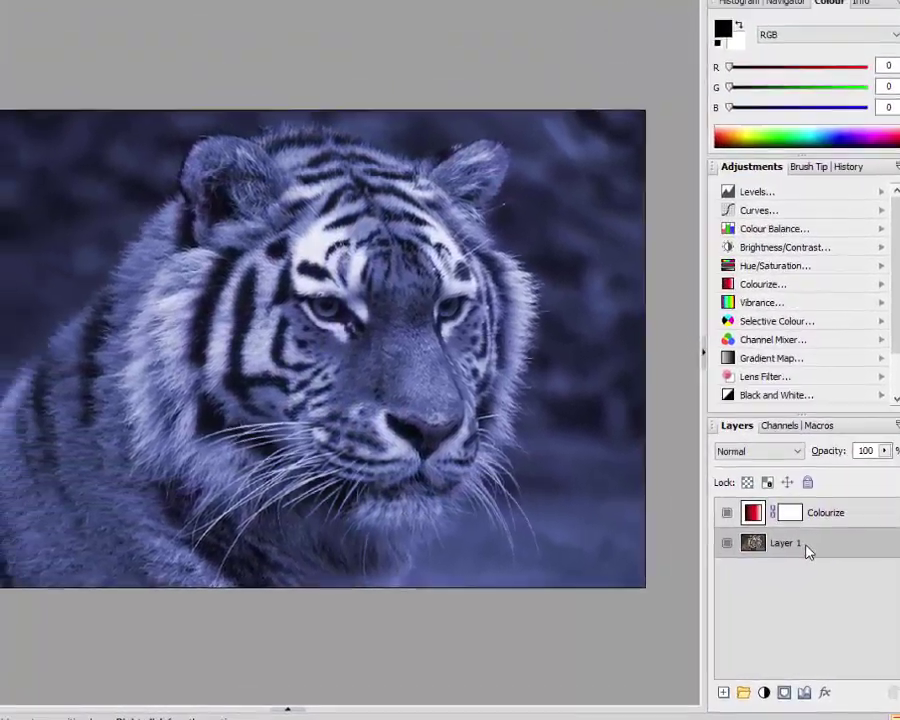
right_click(808, 550)
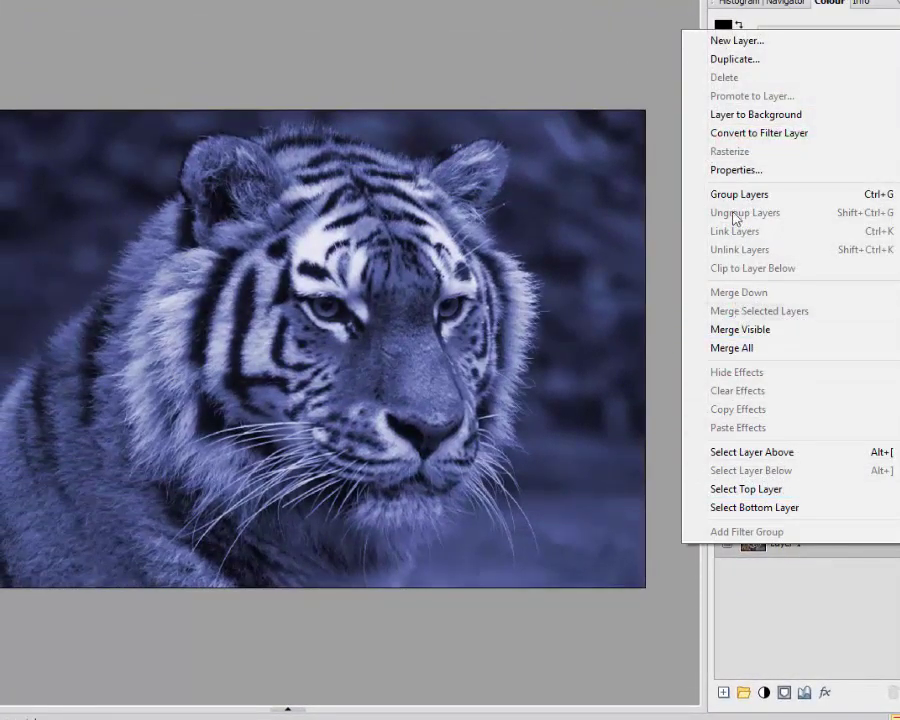
click(741, 60)
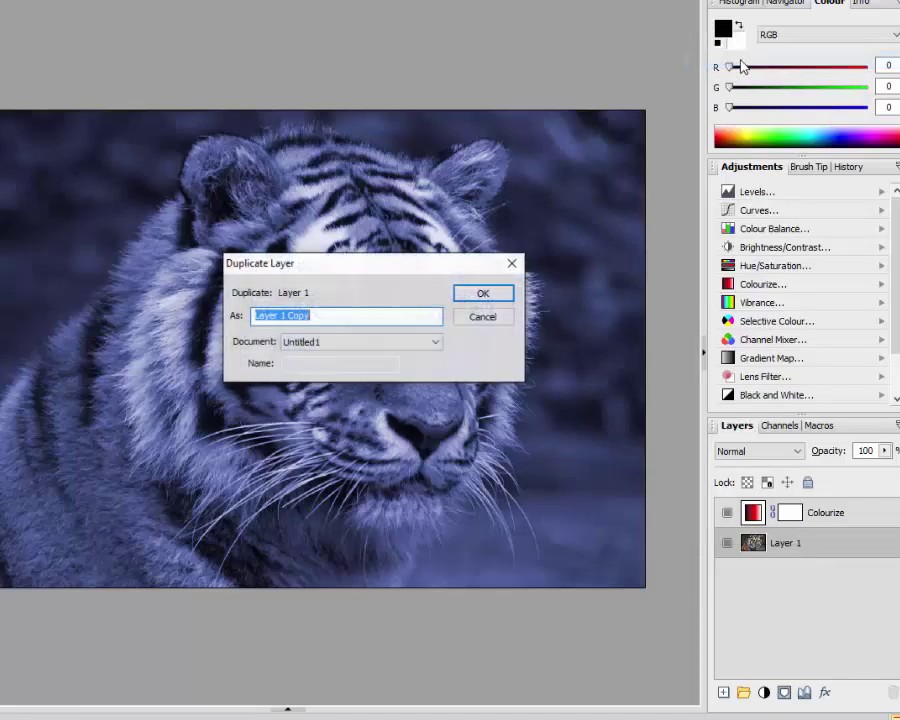
click(465, 294)
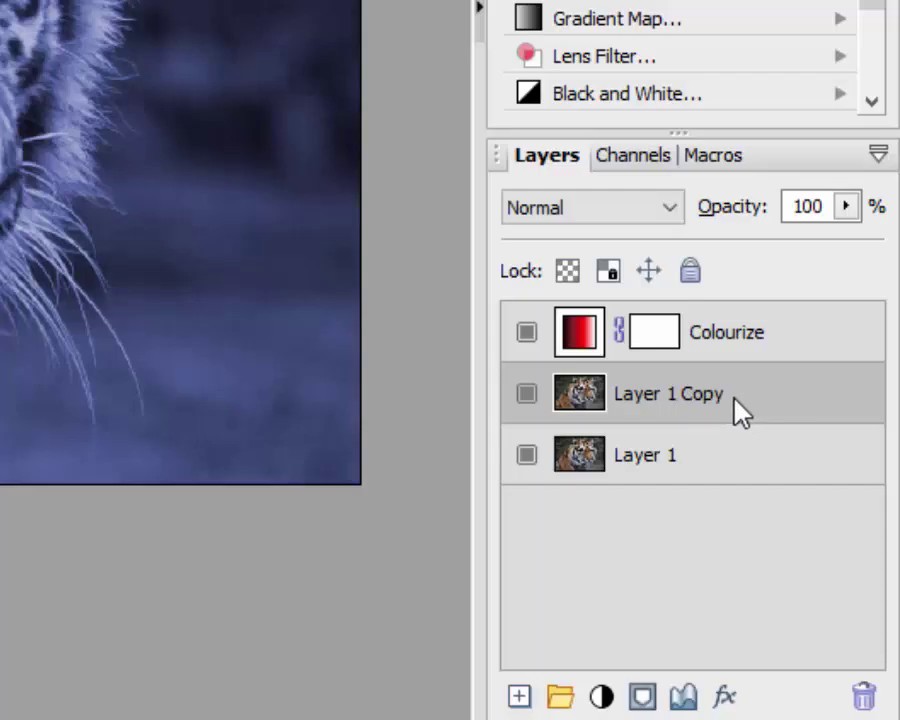
drag(736, 388, 745, 308)
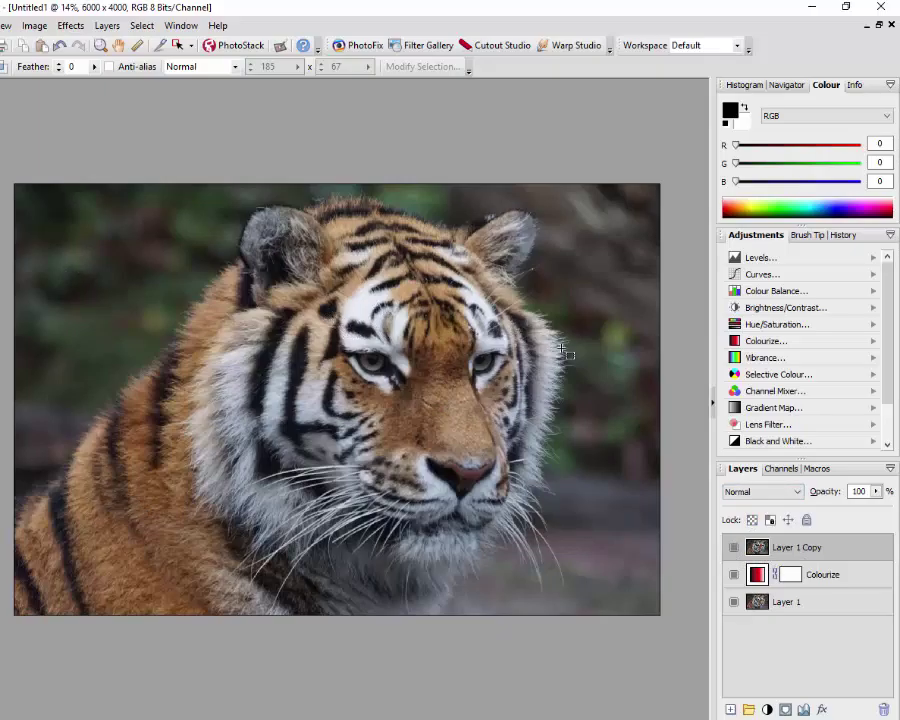
Step: Set the blend mode of Layer 1 Copy to Overlay
click(799, 492)
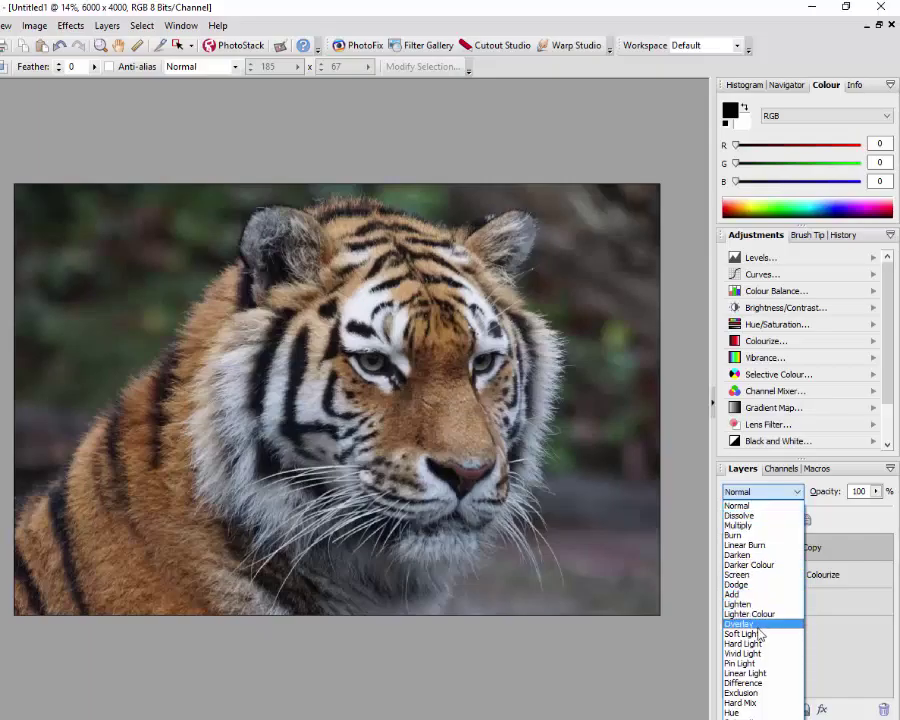
key(Escape)
key(Down)
key(Down)
key(Down)
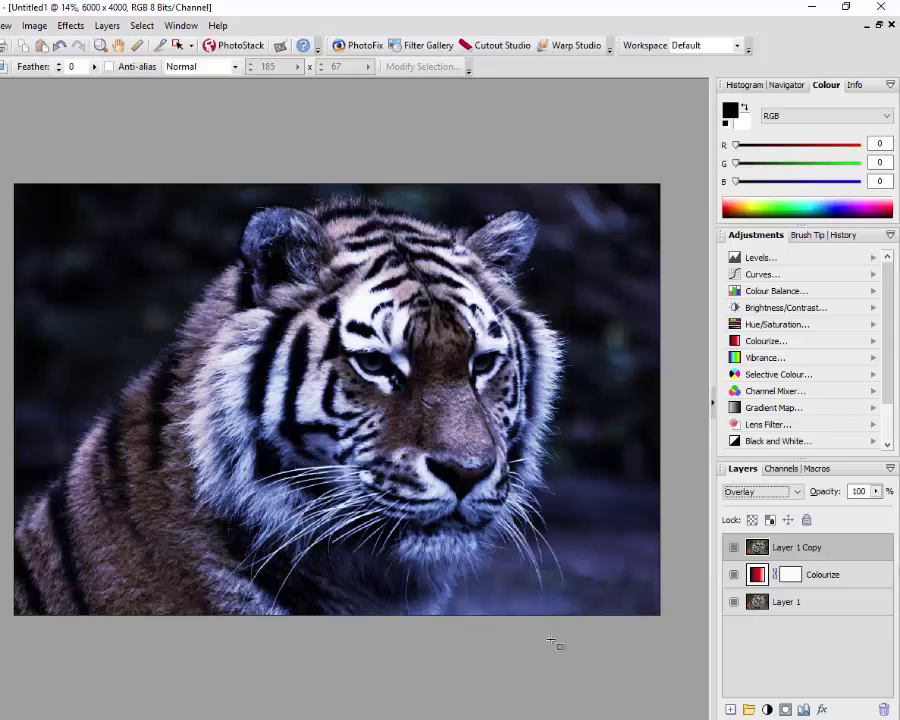
Step: Duplicate Layer 1 Copy and apply a High Pass filter with radius 3.9 to the duplicate
right_click(816, 551)
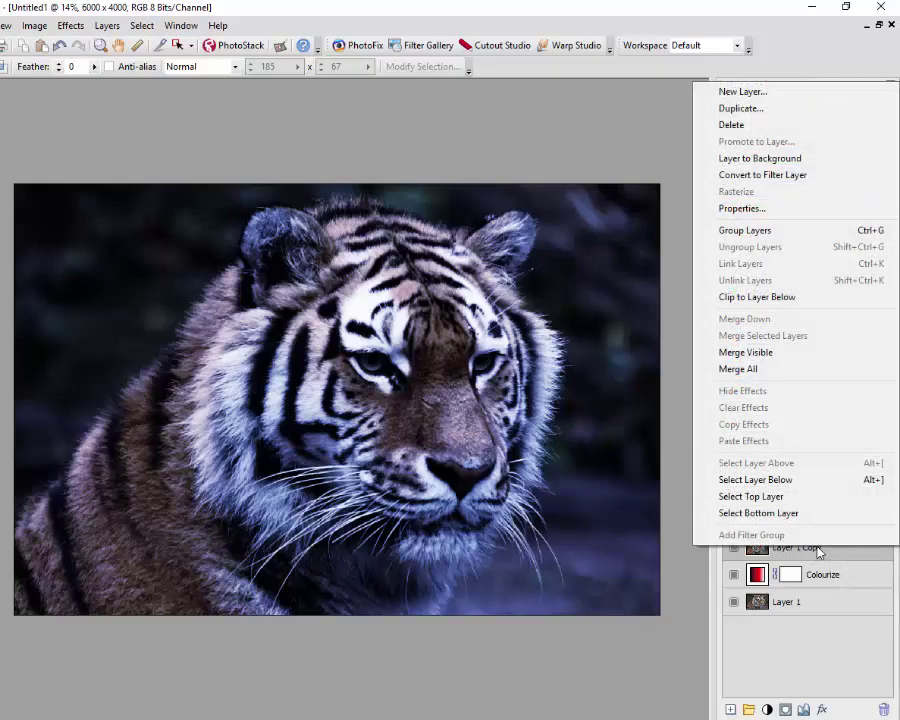
click(731, 110)
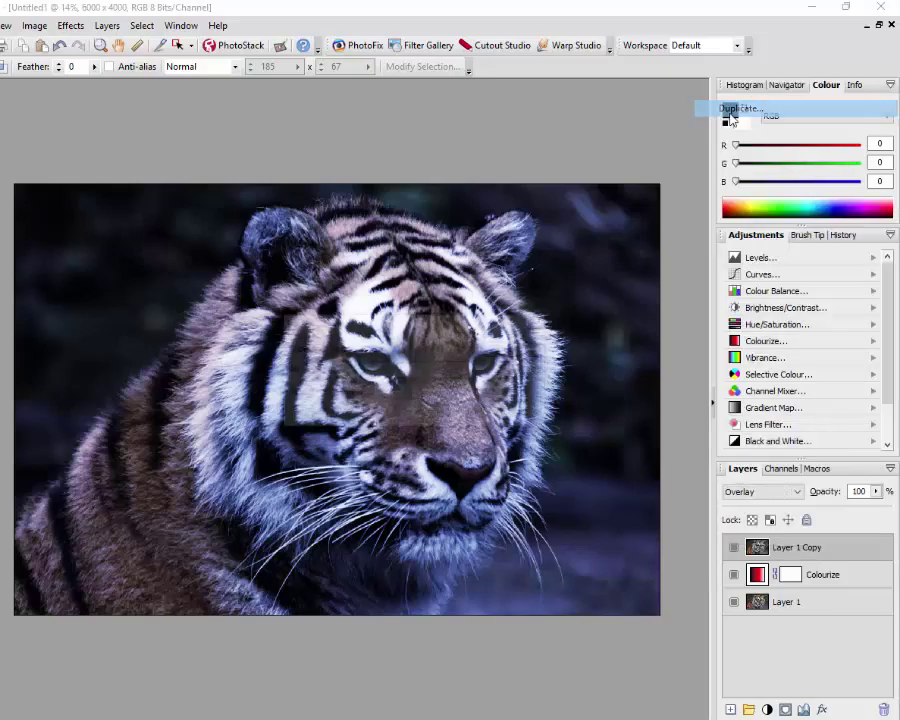
click(515, 346)
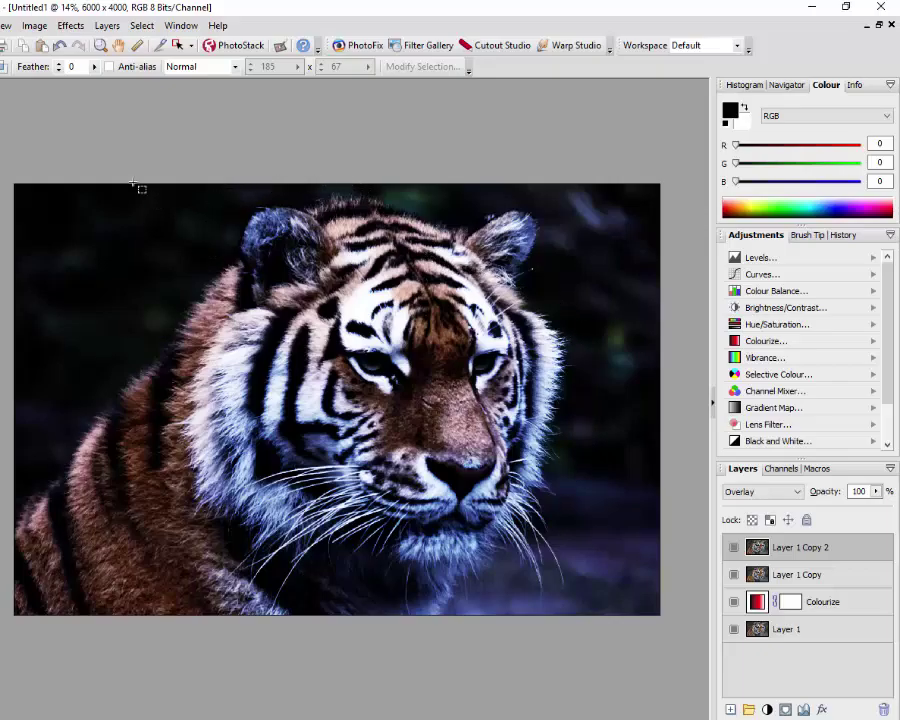
click(70, 27)
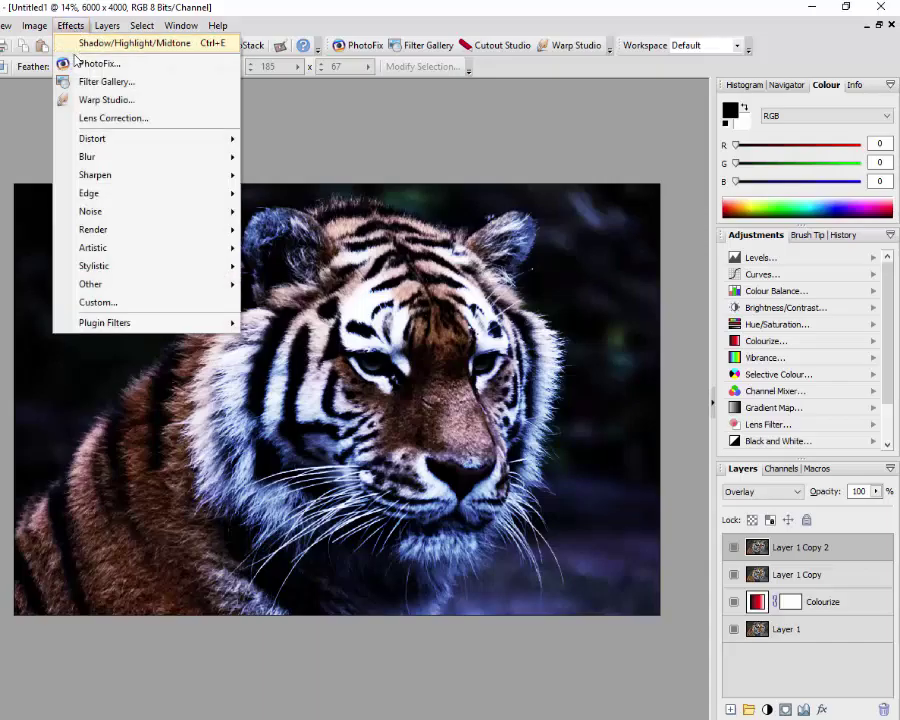
mouse_move(128, 289)
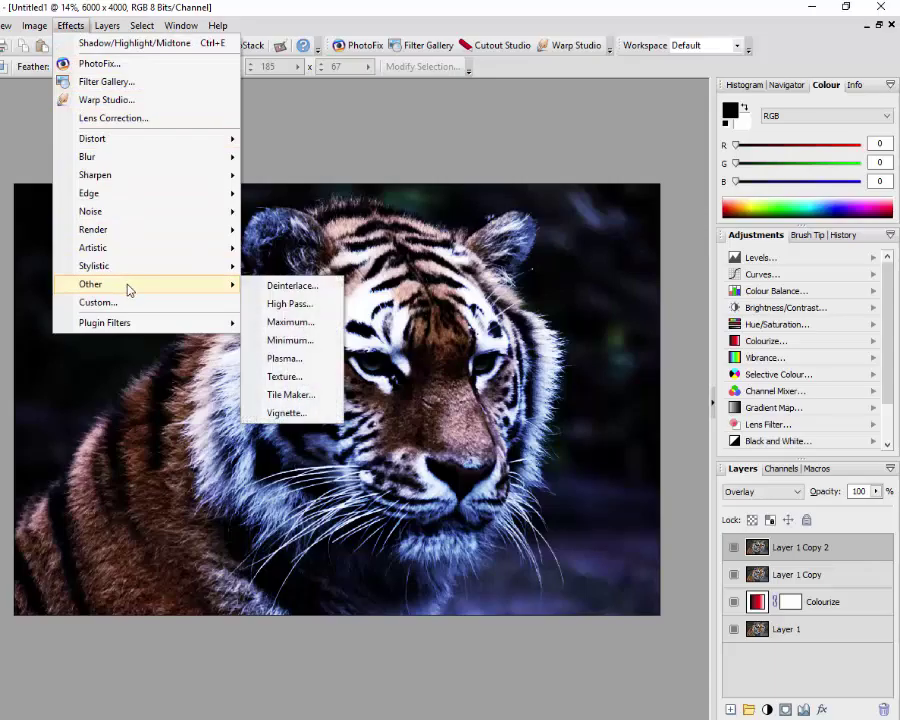
click(291, 304)
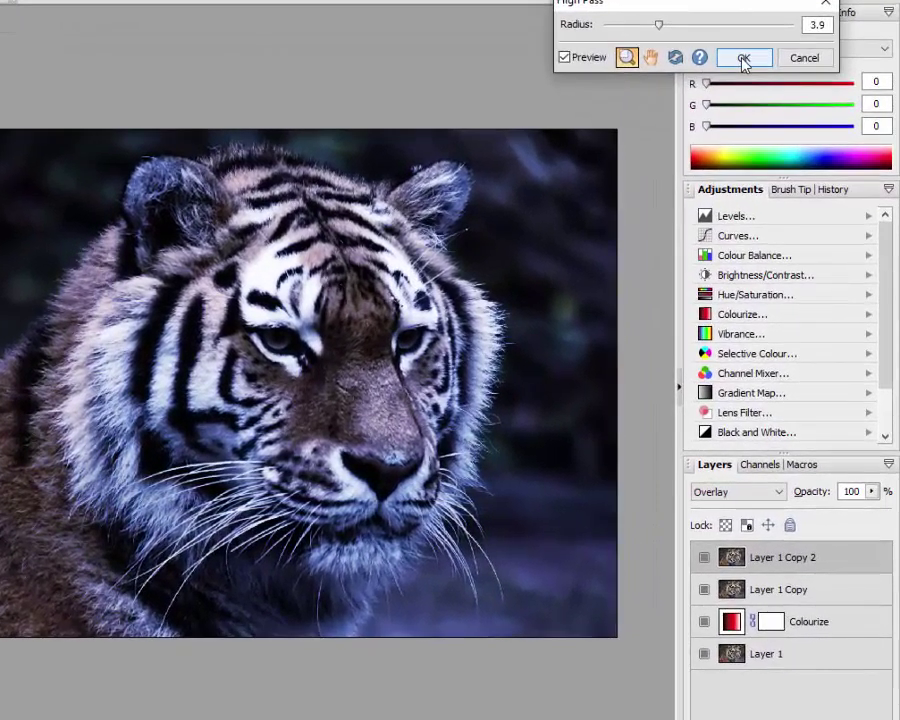
click(743, 59)
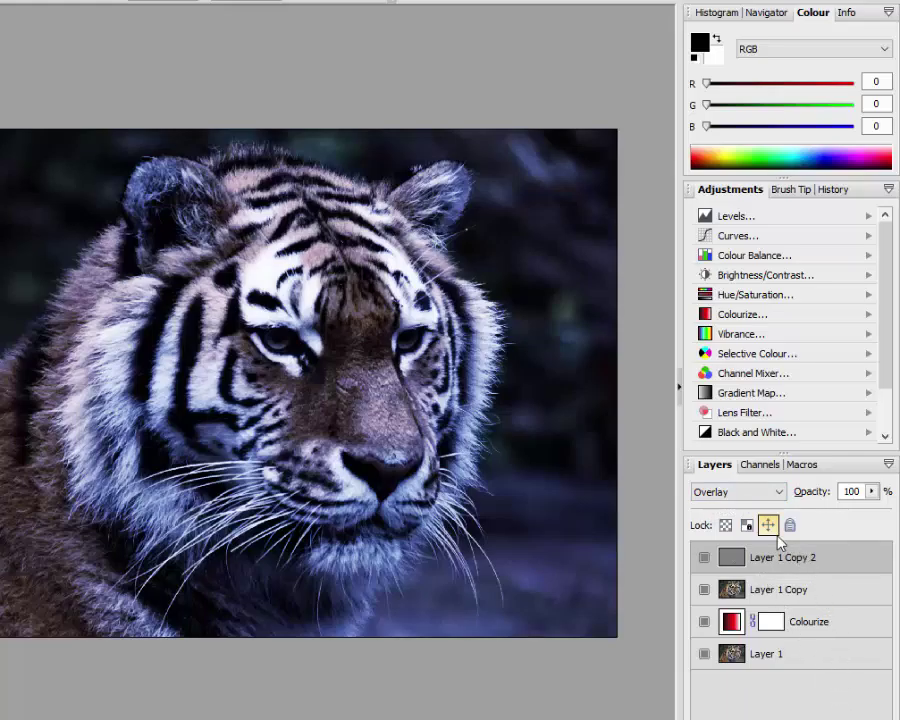
Step: Apply a Shadow/Highlight/Midtone adjustment to Layer 1 with shadows intensity 74 and highlights intensity 51
click(804, 662)
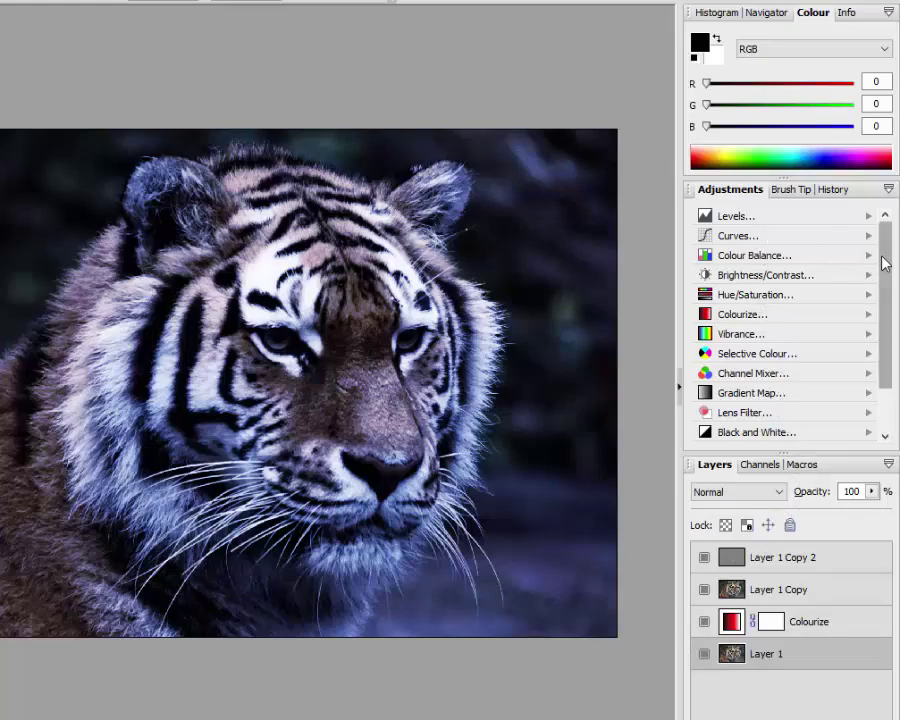
scroll(884, 262, down, 1)
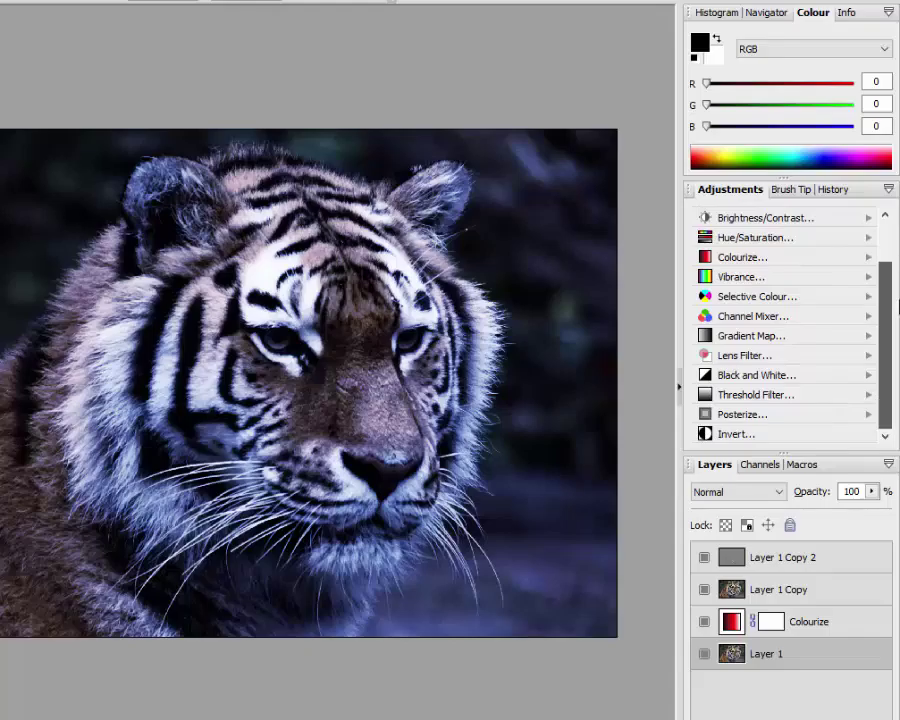
scroll(897, 295, up, 3)
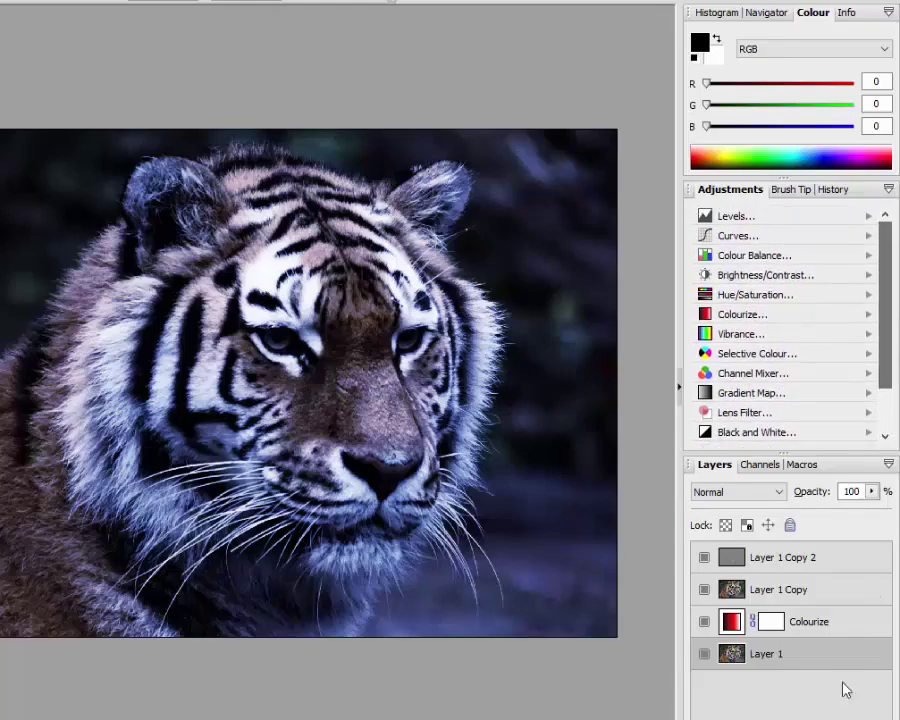
click(700, 719)
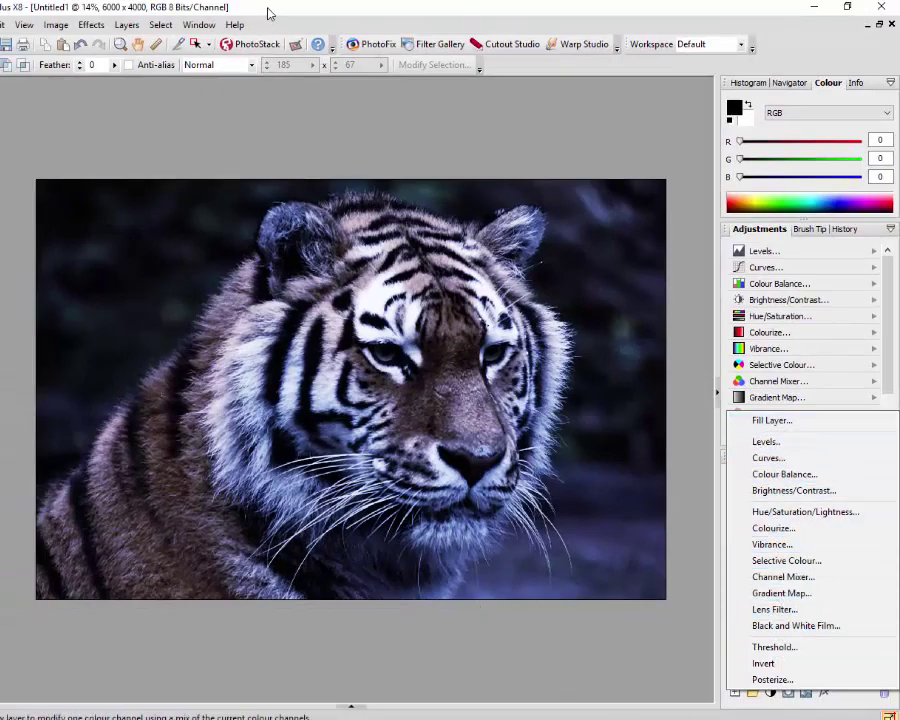
key(Escape)
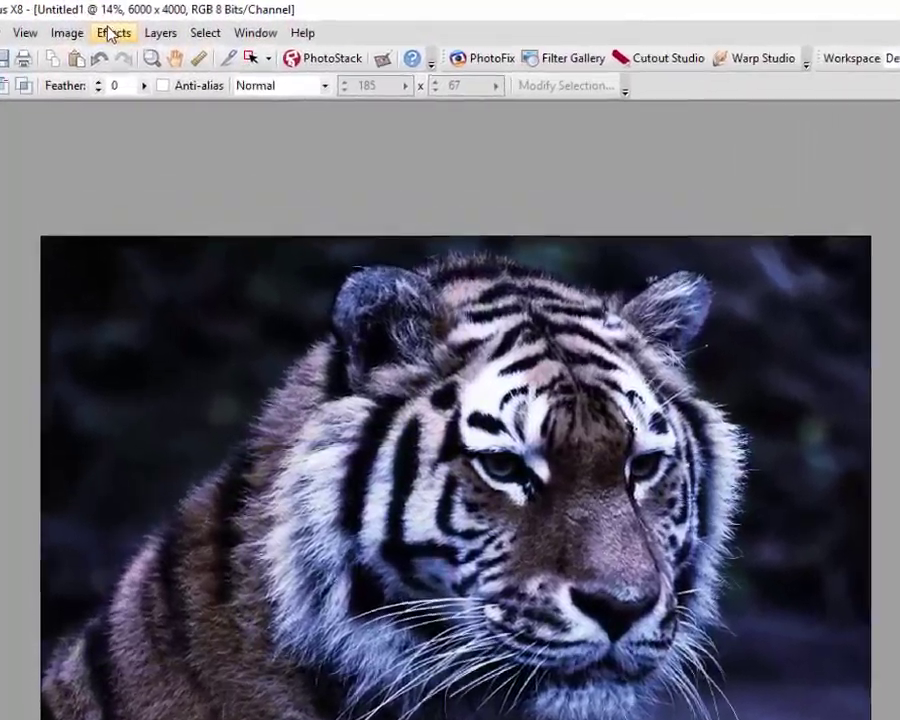
click(55, 24)
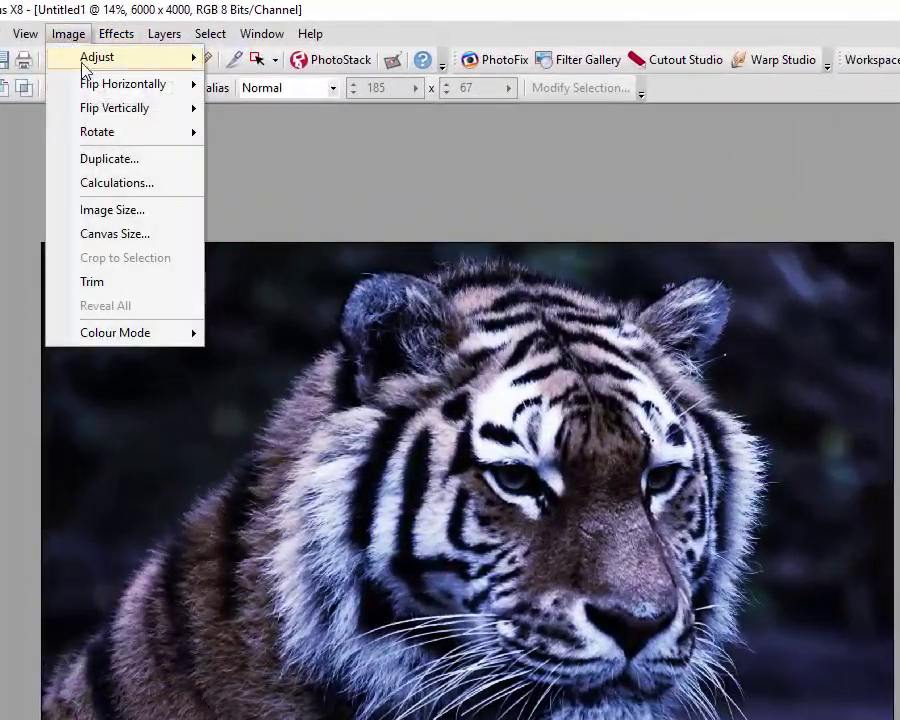
mouse_move(145, 62)
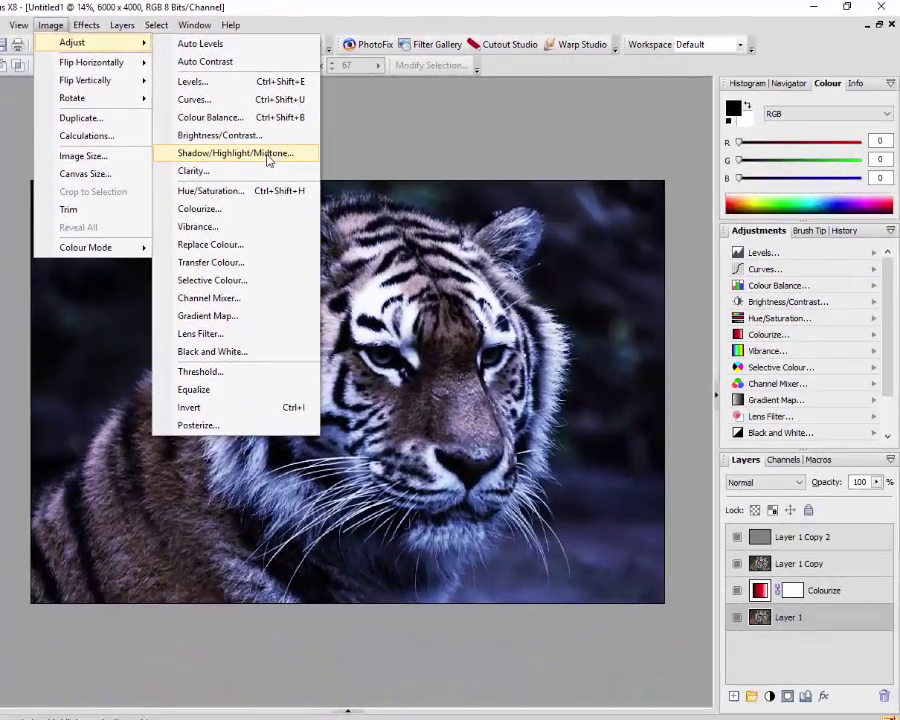
click(267, 160)
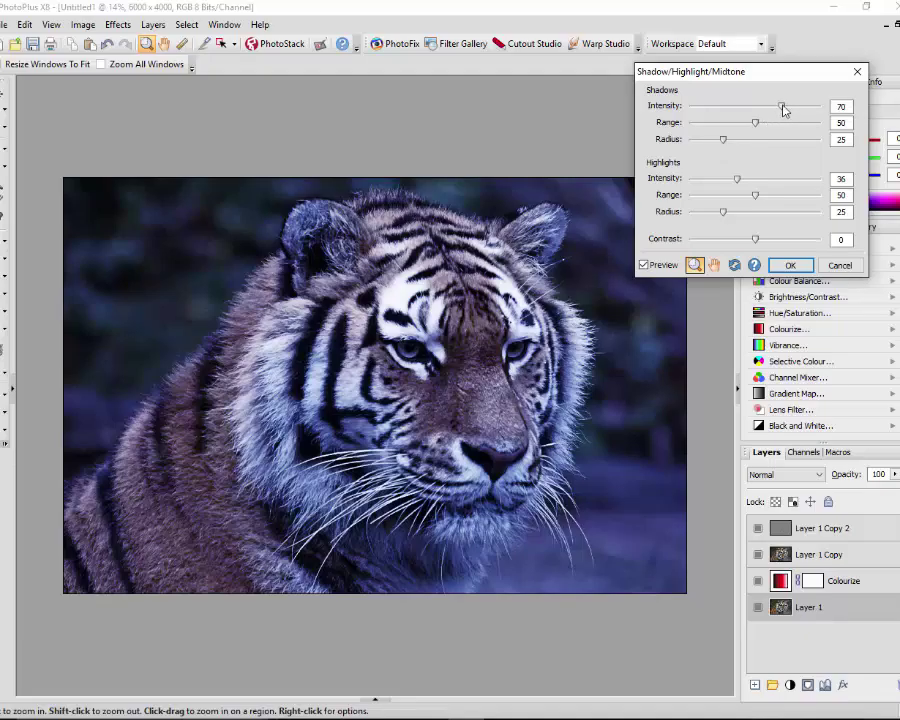
drag(784, 109, 789, 110)
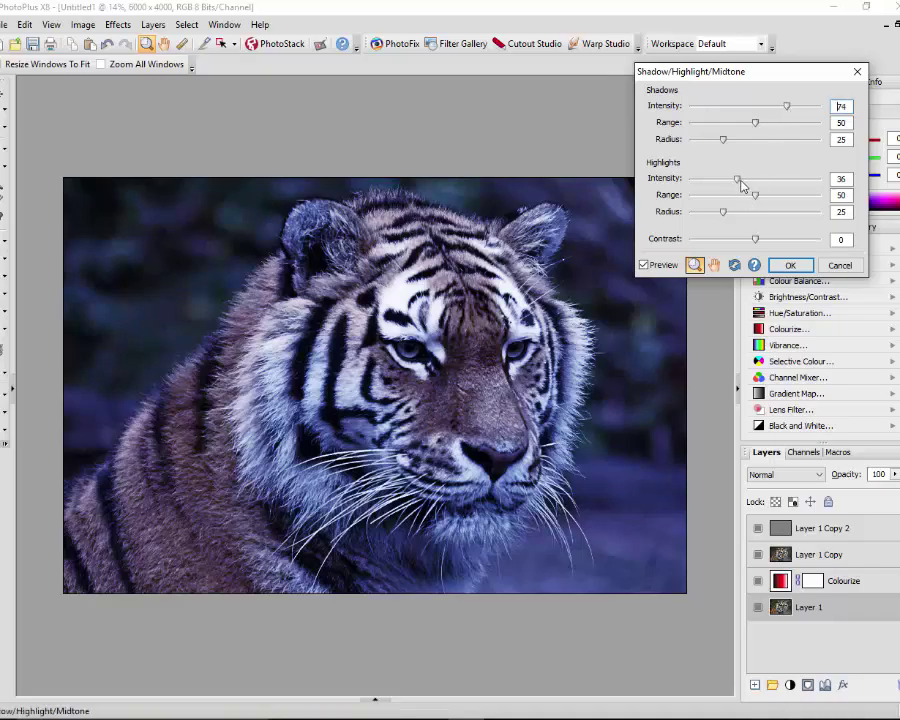
drag(738, 182, 760, 183)
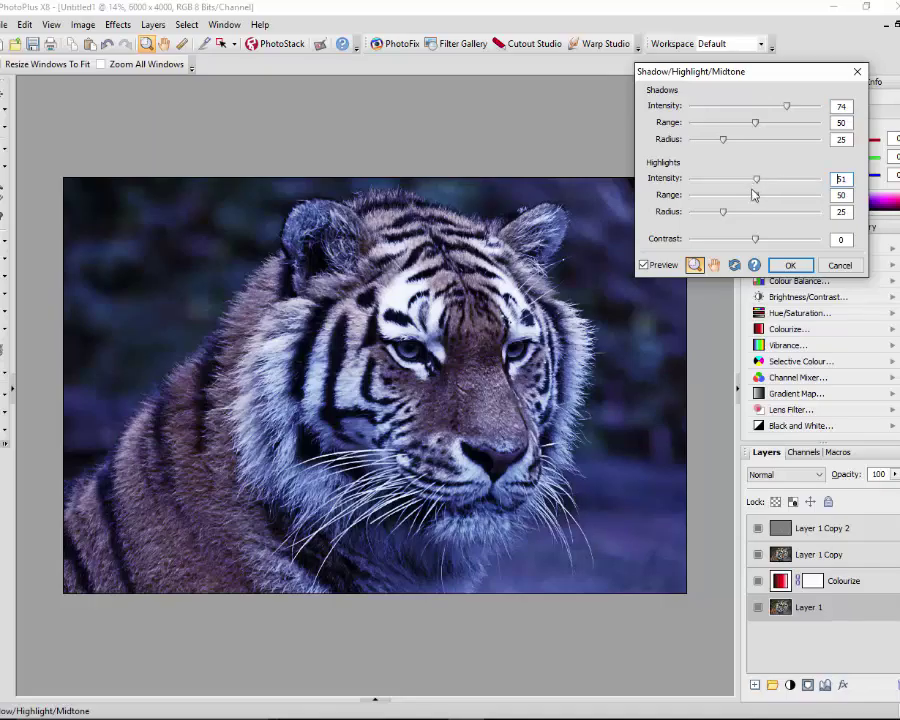
click(791, 266)
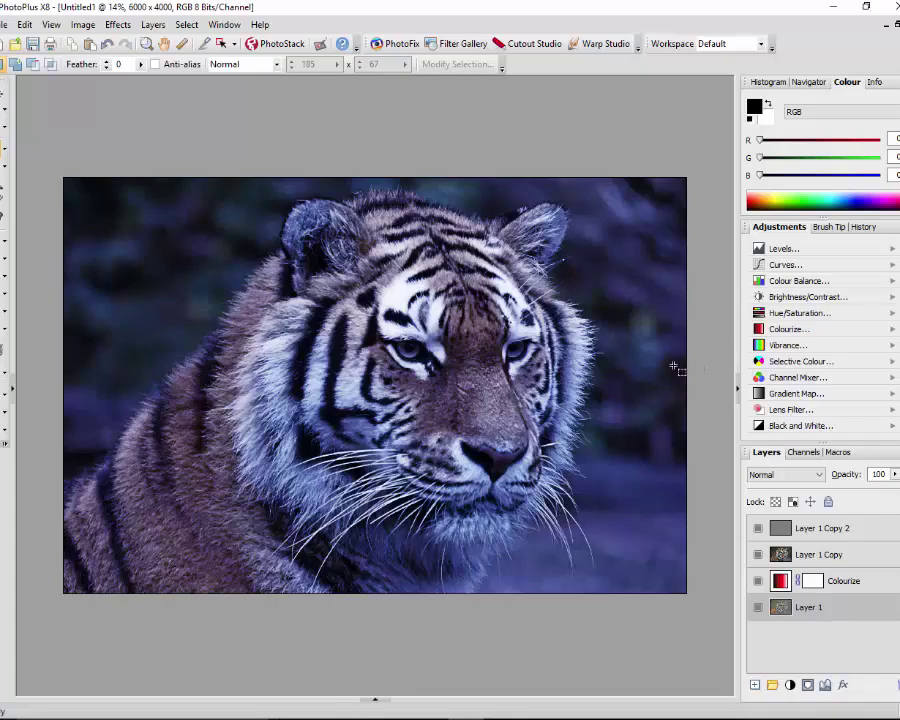
Step: Add a Brightness/Contrast adjustment layer above Layer 1 Copy 2 with brightness 23 and contrast -30
click(828, 501)
click(879, 533)
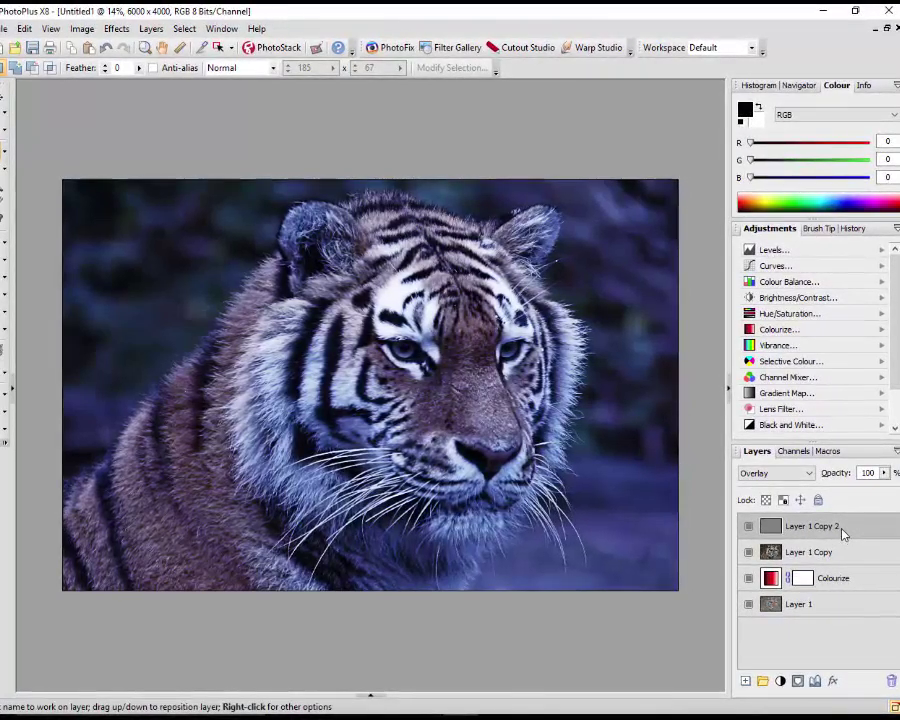
click(781, 682)
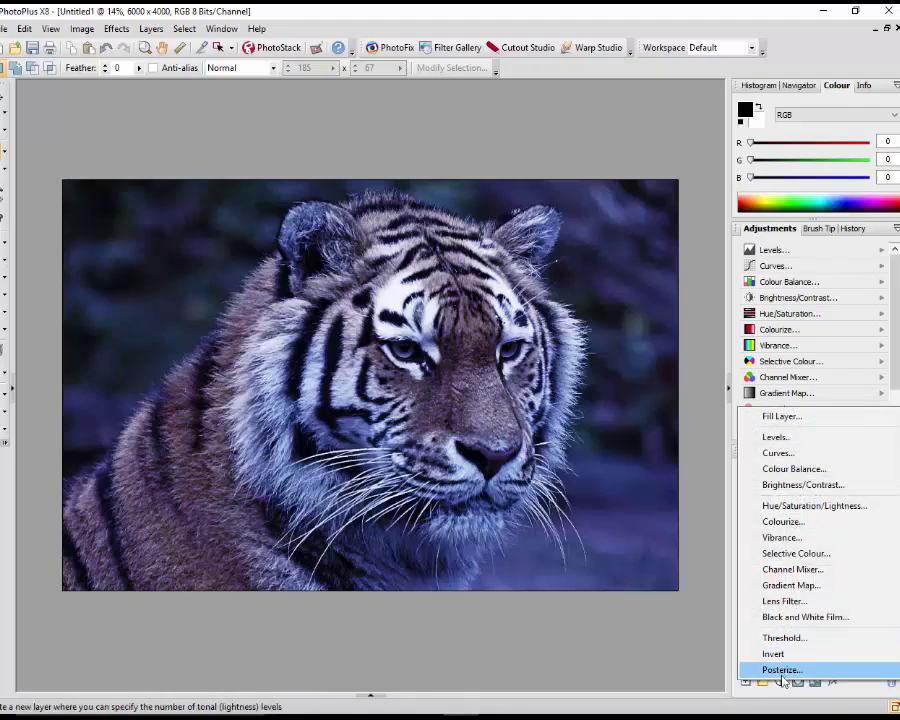
click(803, 486)
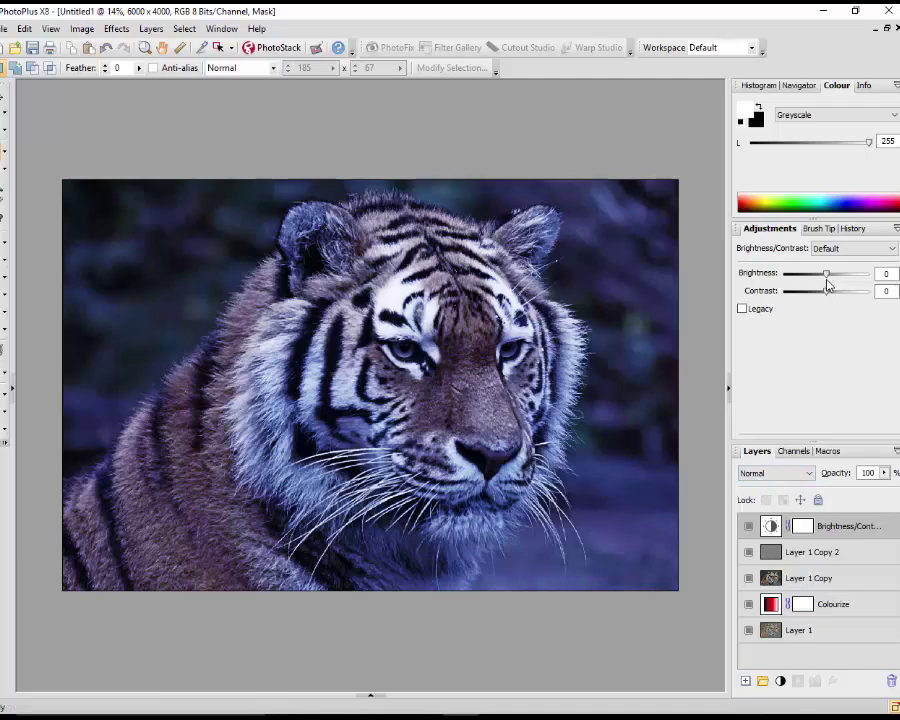
mouse_move(829, 280)
mouse_down()
mouse_move(822, 295)
mouse_move(813, 293)
mouse_move(852, 287)
mouse_move(813, 290)
mouse_move(836, 274)
mouse_up()
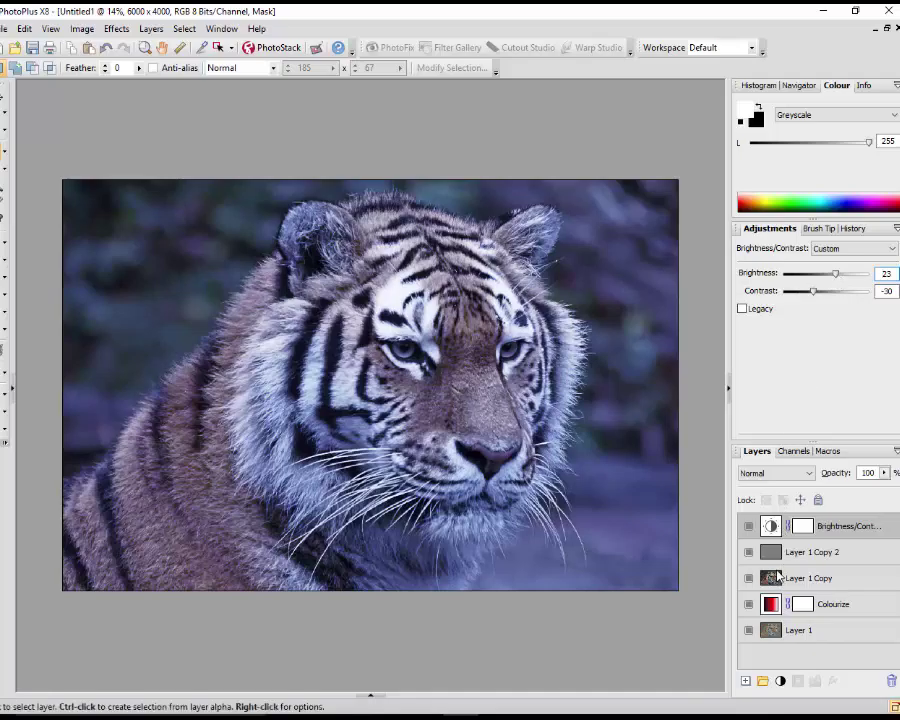
Step: Compare the full layer stack with Layer 1 alone by repeatedly isolating Layer 1 and restoring the hidden layers
alt+click(749, 630)
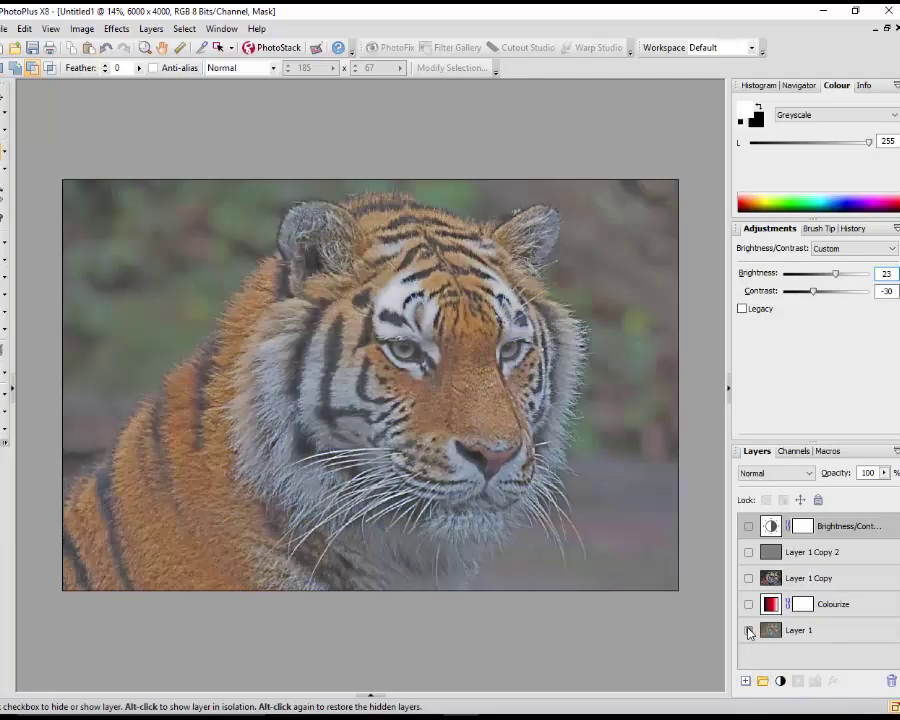
alt+click(749, 630)
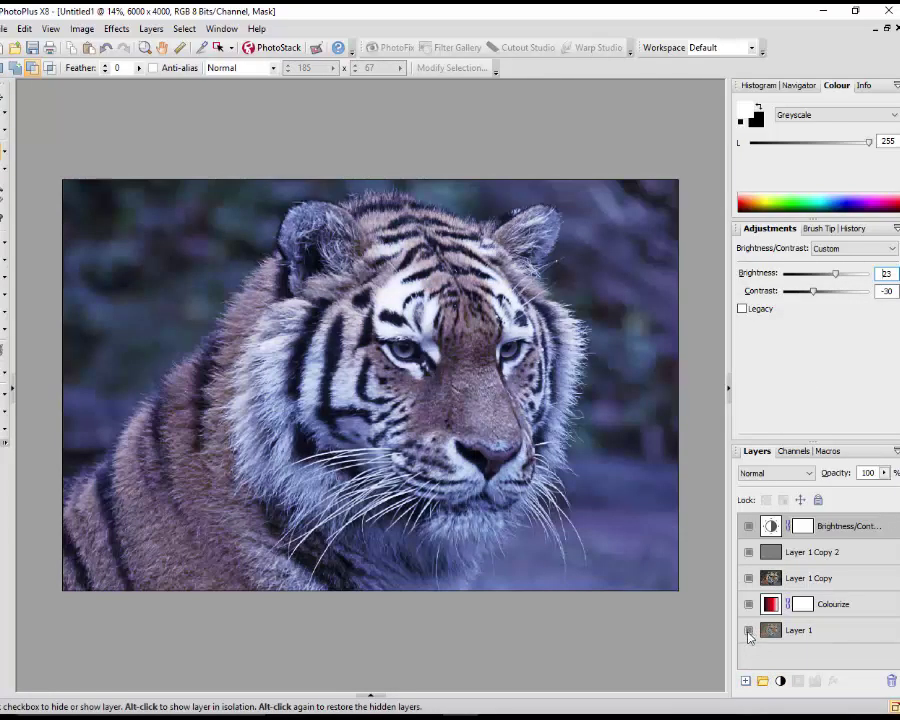
alt+click(749, 632)
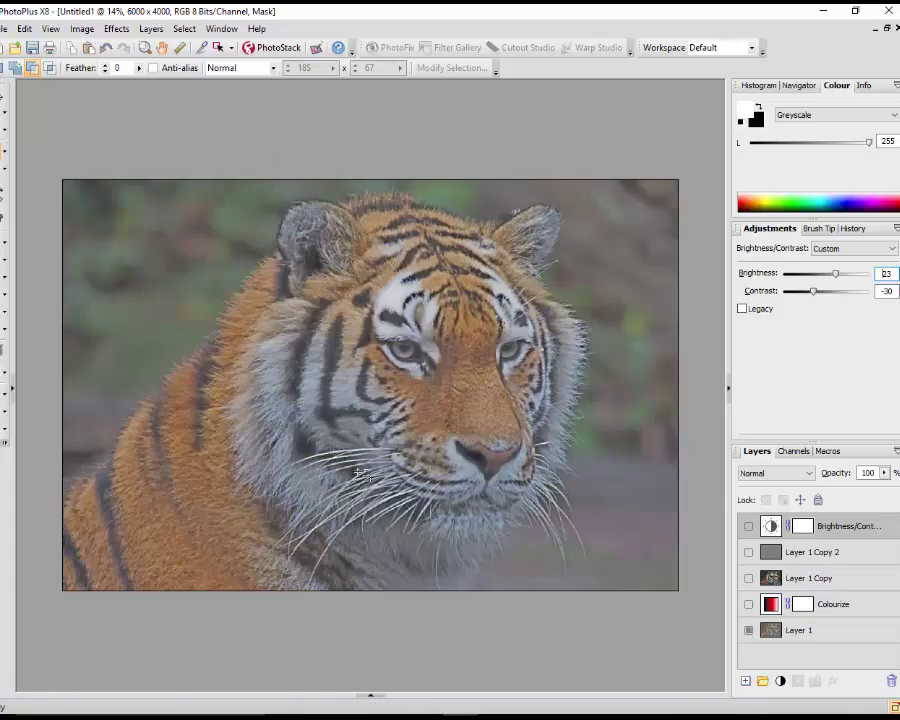
alt+click(749, 631)
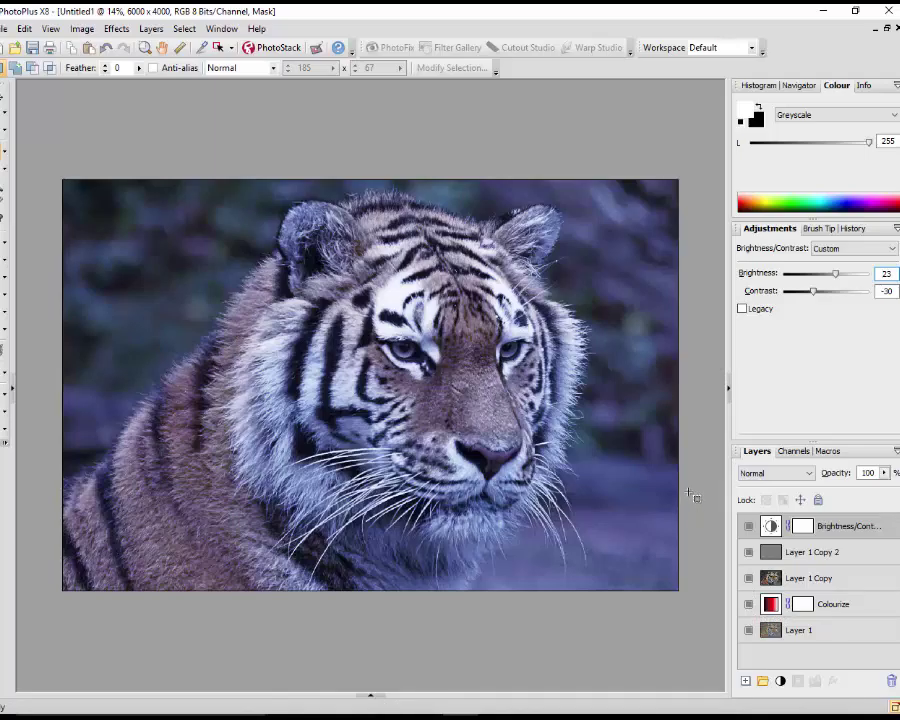
Step: Compare the edited Untitled1 document with Untitled2 and tiger-860230.jpg, then return to Untitled1
click(368, 695)
click(222, 634)
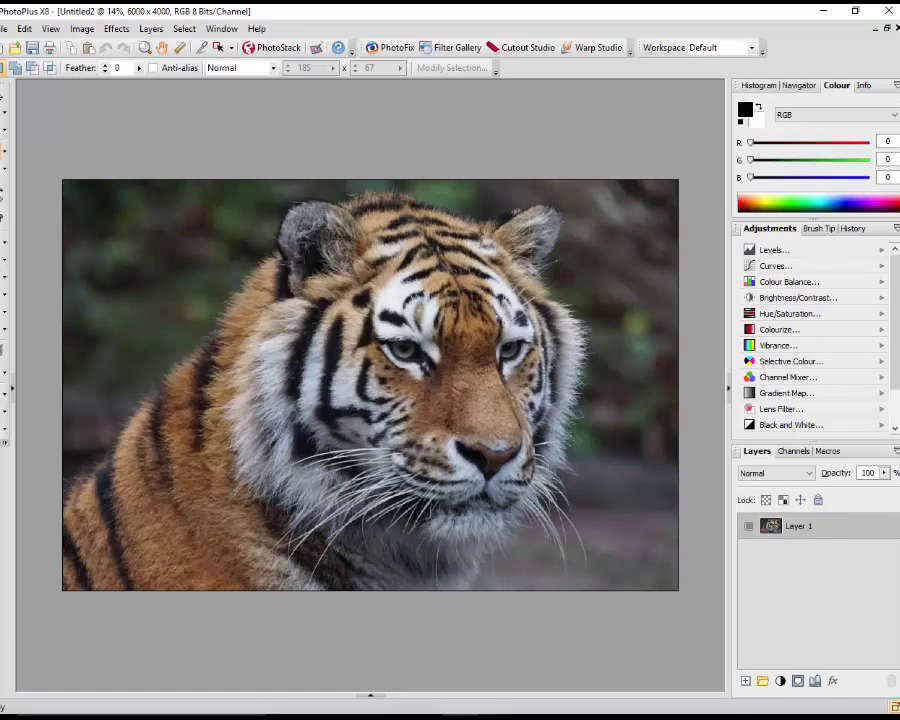
click(370, 697)
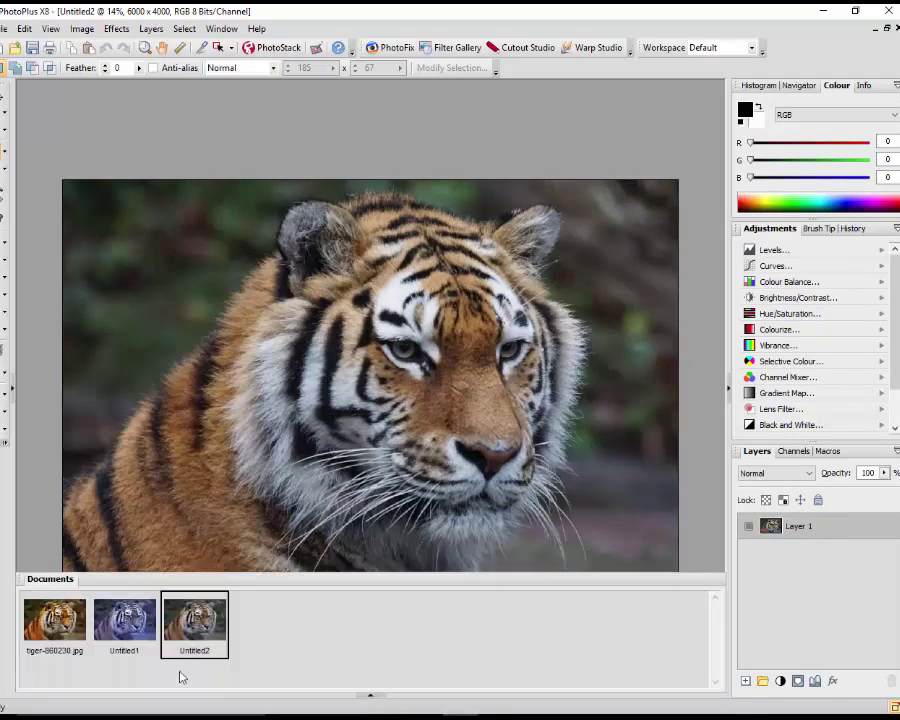
click(128, 628)
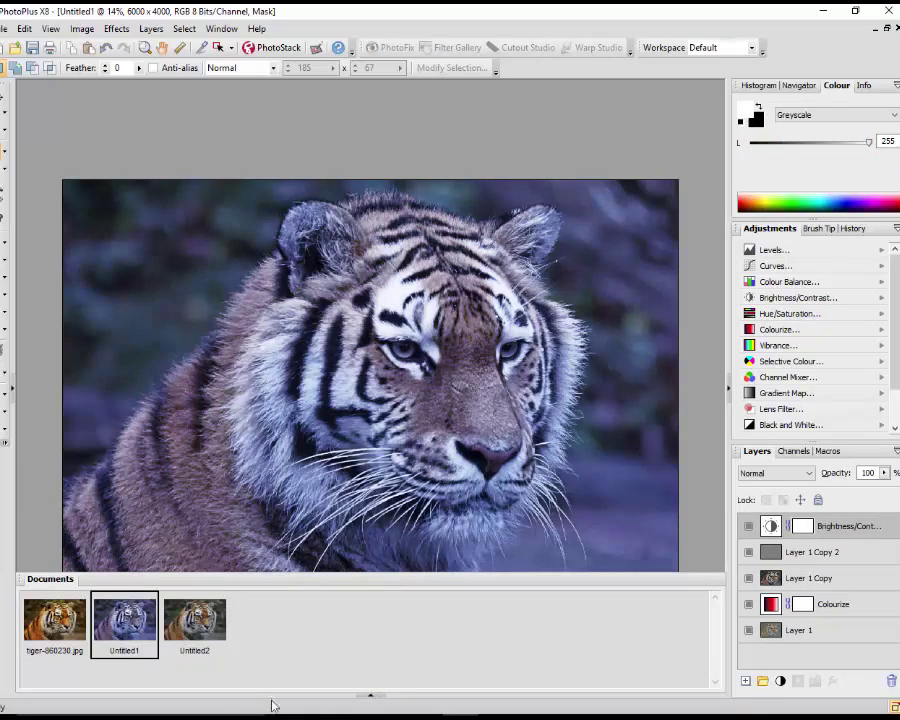
click(68, 625)
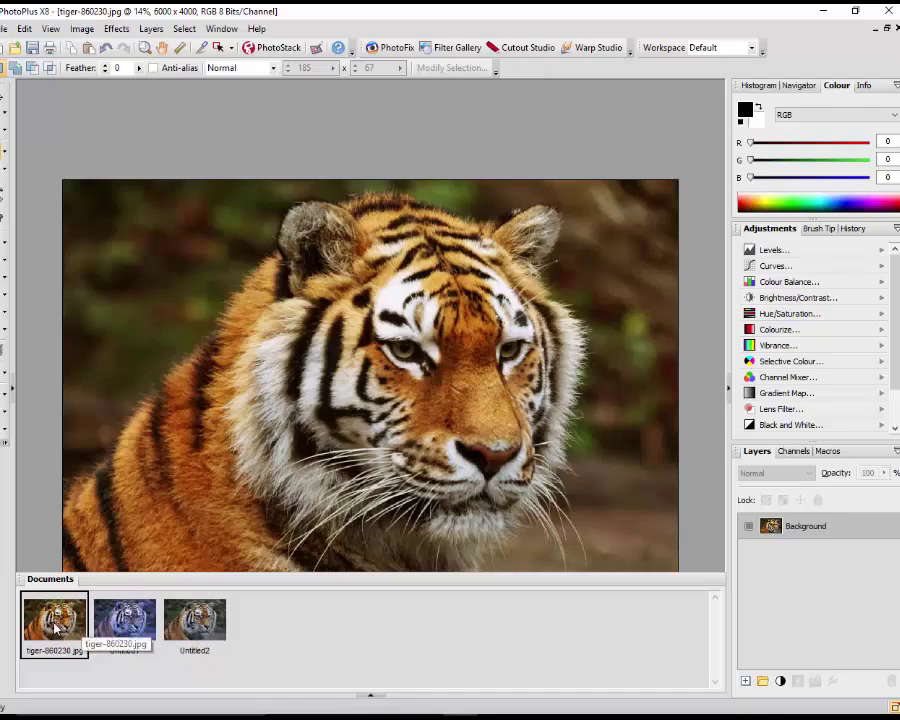
click(120, 628)
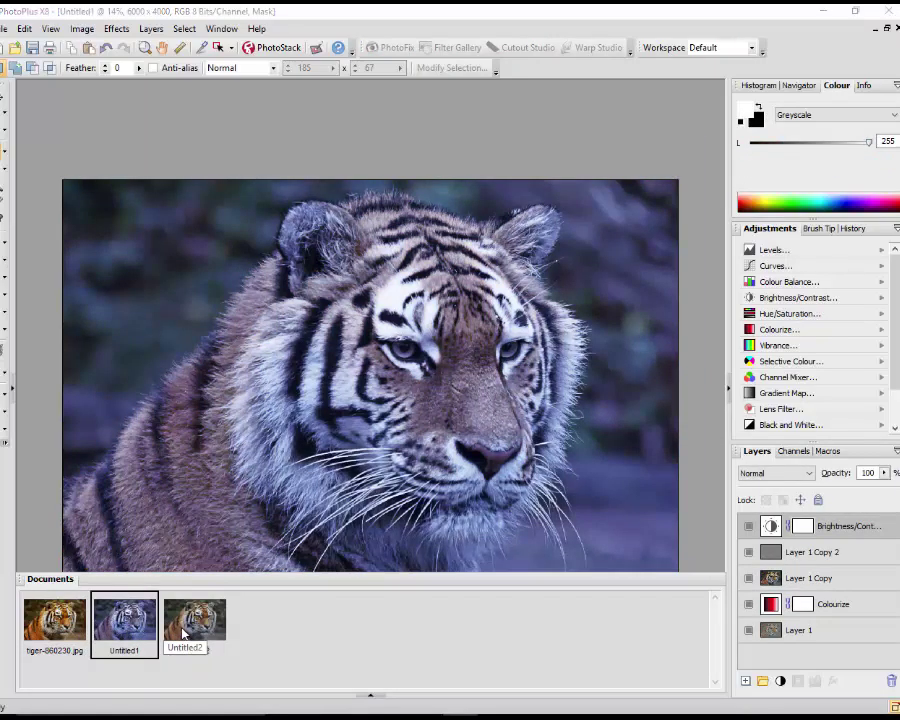
click(178, 628)
click(157, 627)
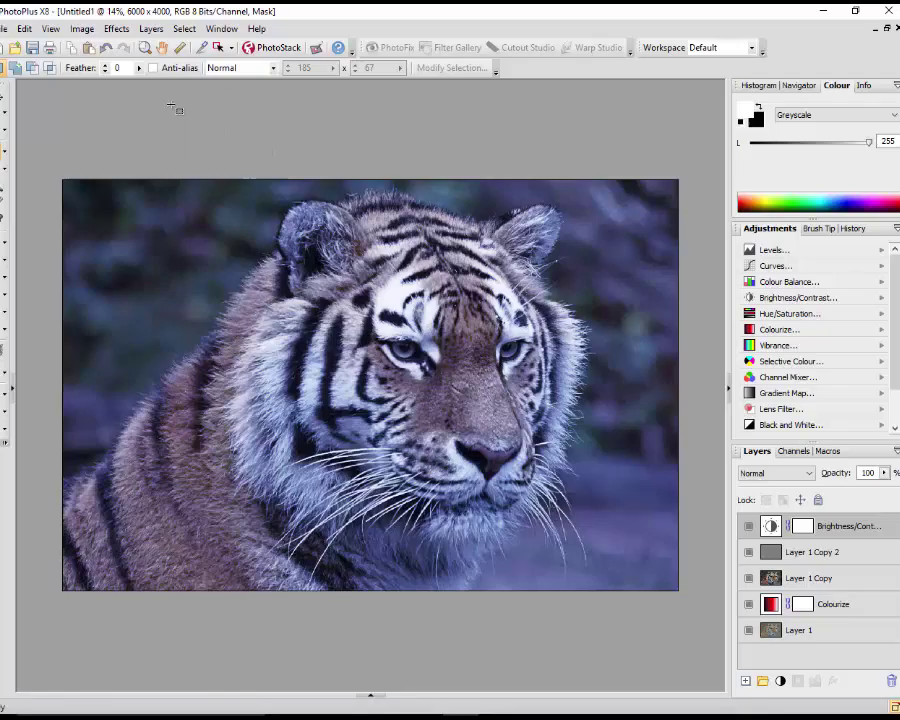
Step: Merge all layers of the Untitled1 document into a single background layer
click(151, 28)
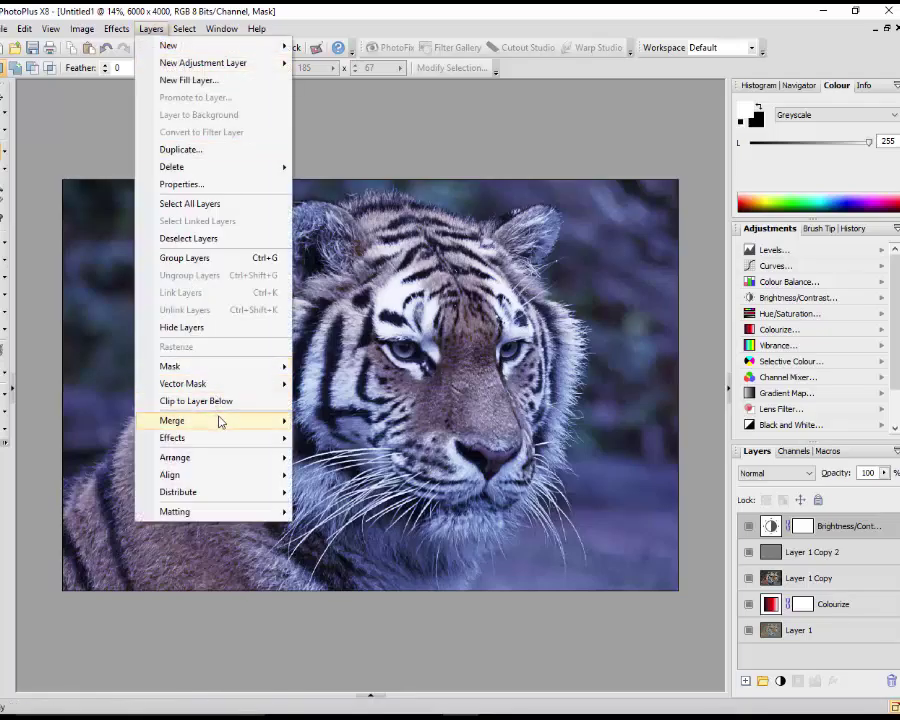
mouse_move(285, 421)
click(340, 491)
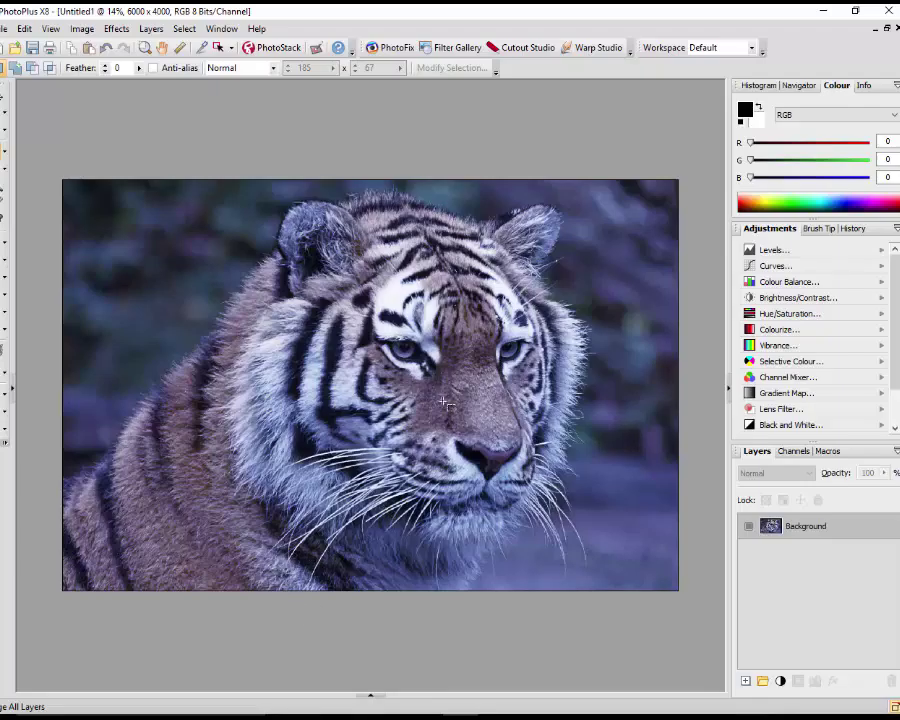
Step: Switch to the Untitled2 document and add a Gradient Map adjustment layer above Layer 1
click(369, 696)
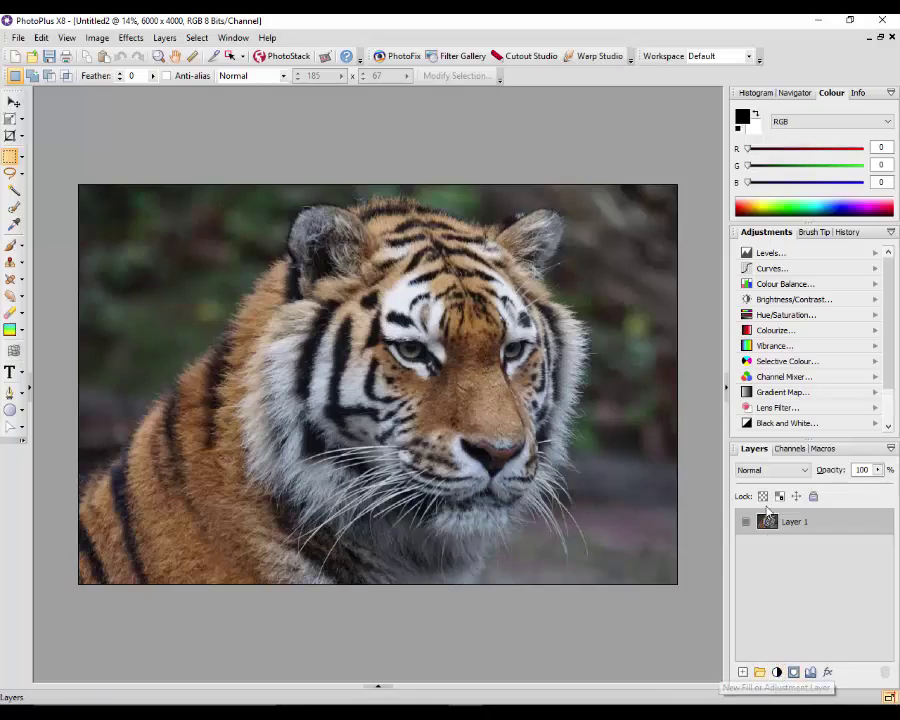
click(783, 392)
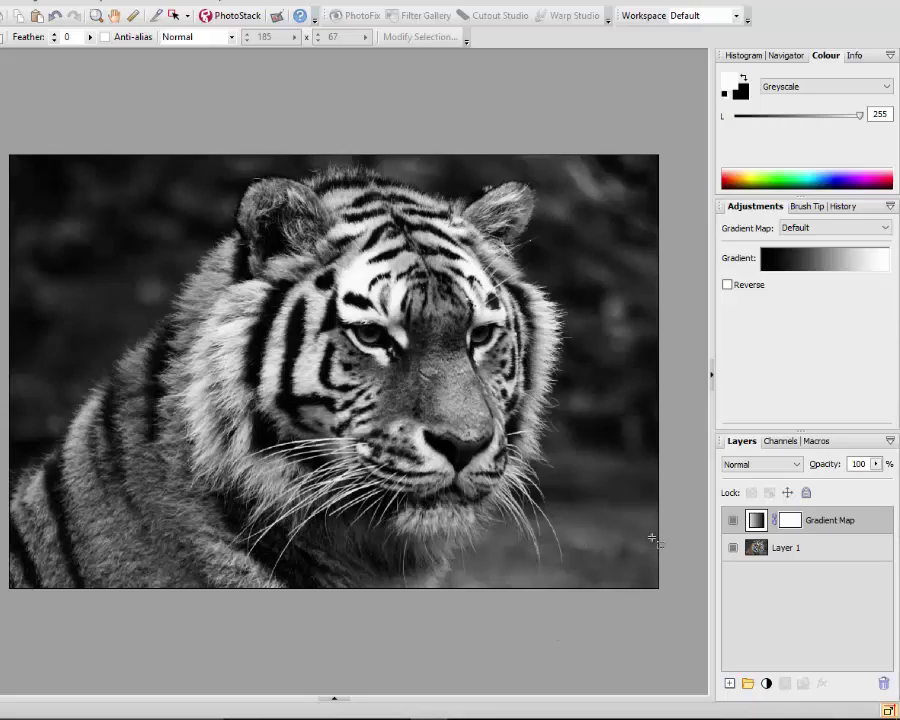
Step: Edit the gradient map's gradient and set its light end stop to the pale yellow RGB 246, 249, 173
click(830, 265)
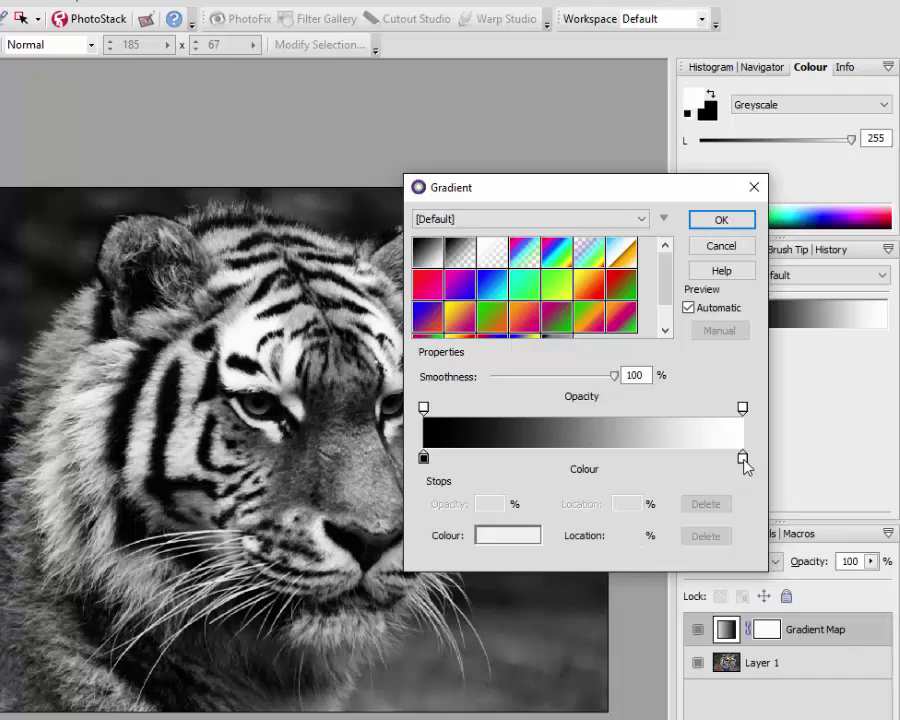
click(742, 458)
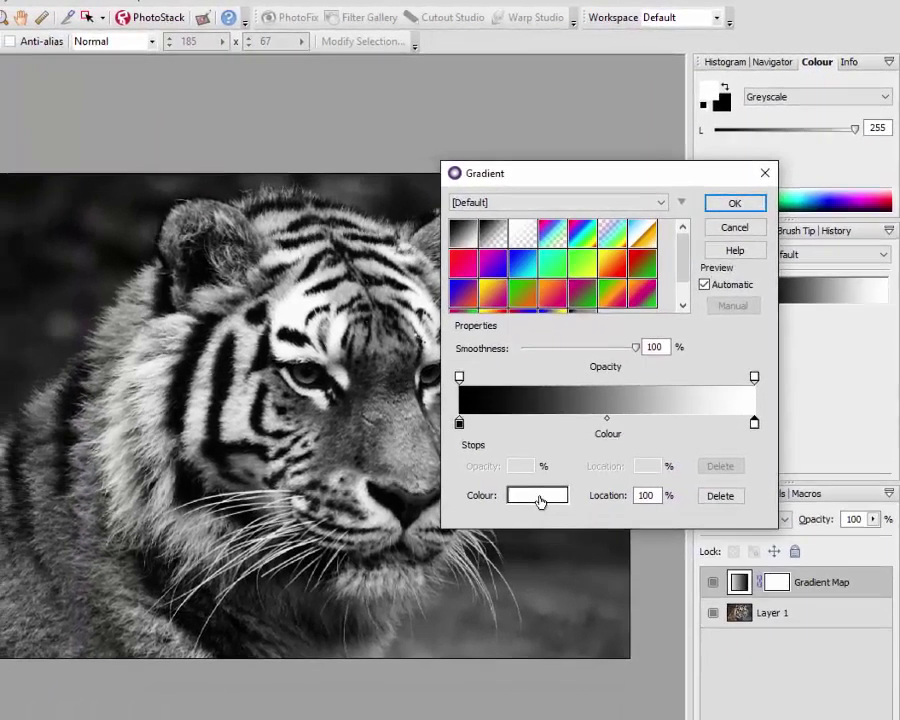
click(510, 540)
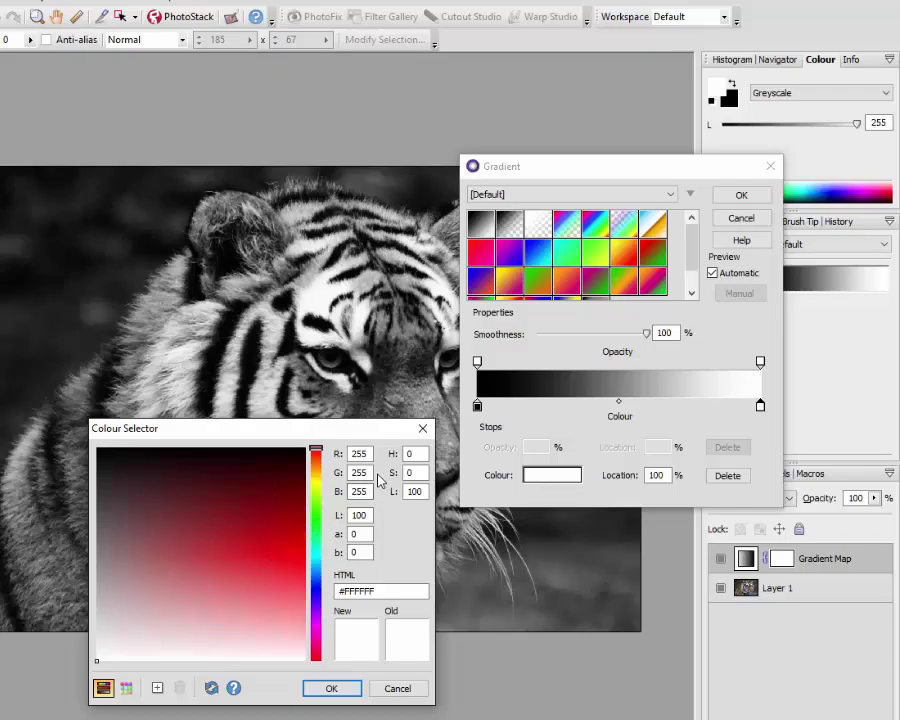
drag(368, 453, 352, 454)
text(246)
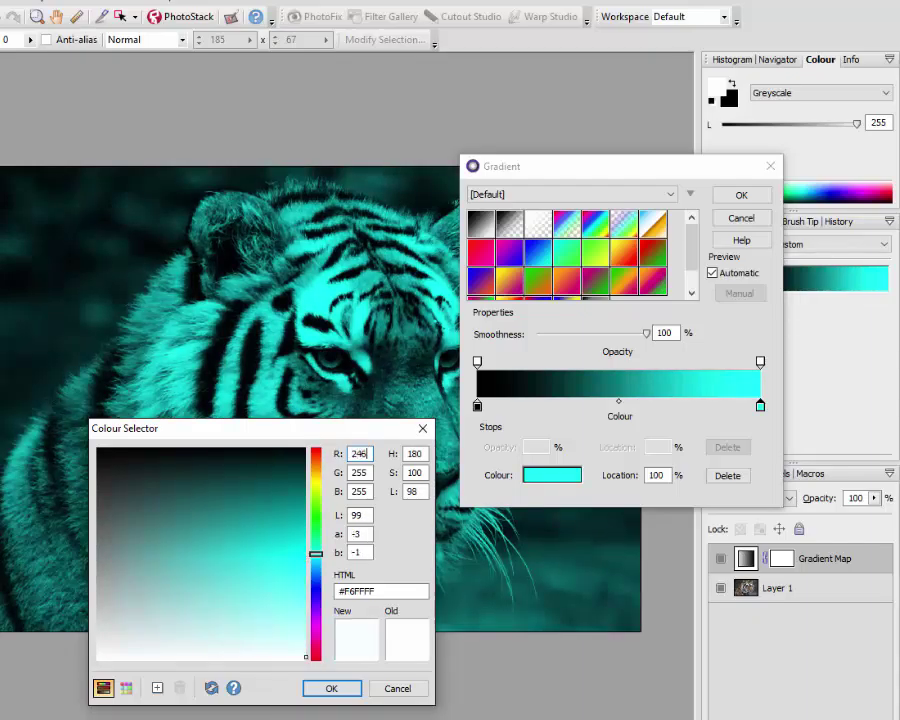
drag(367, 476, 348, 479)
text(24)
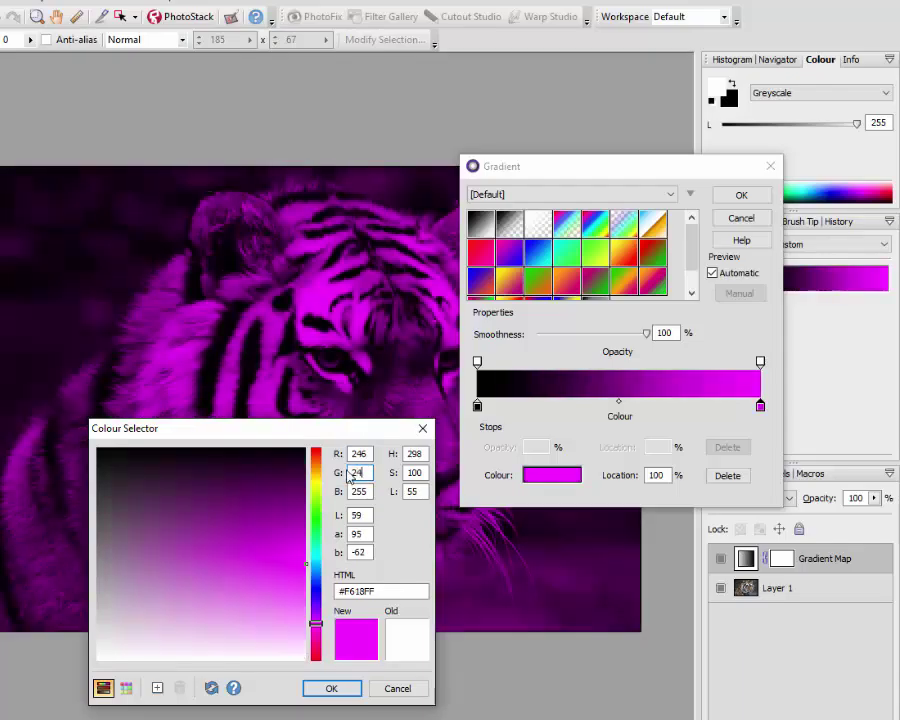
text(9)
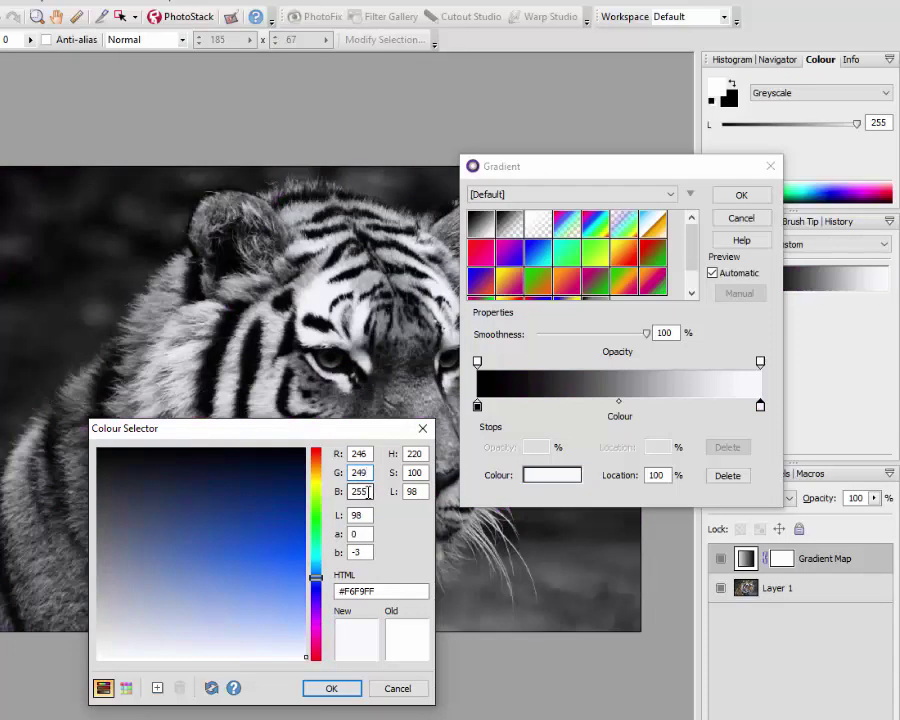
drag(369, 492, 350, 491)
text(17)
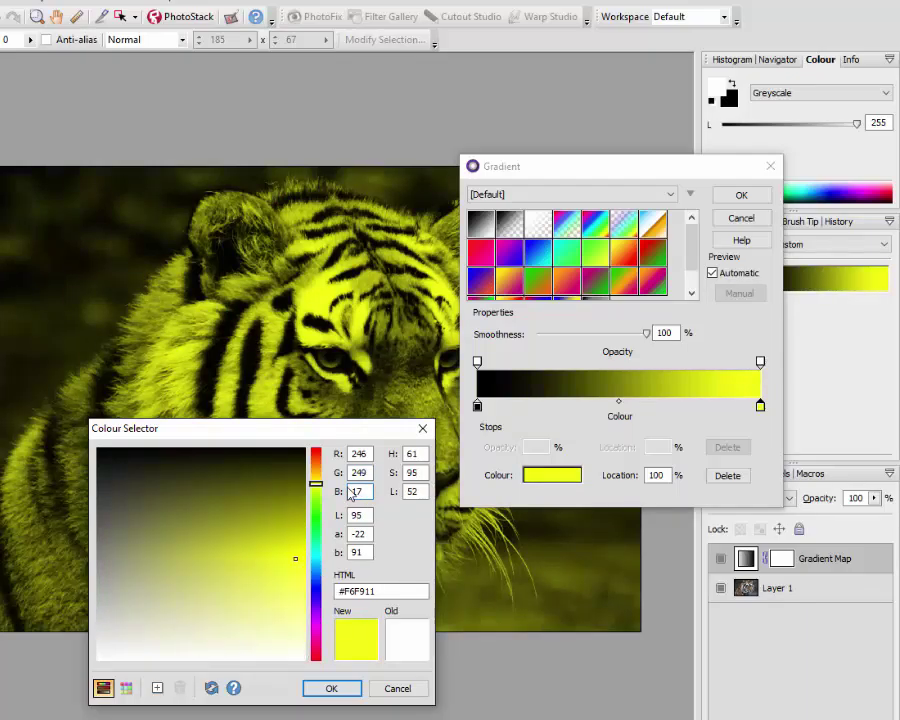
text(3)
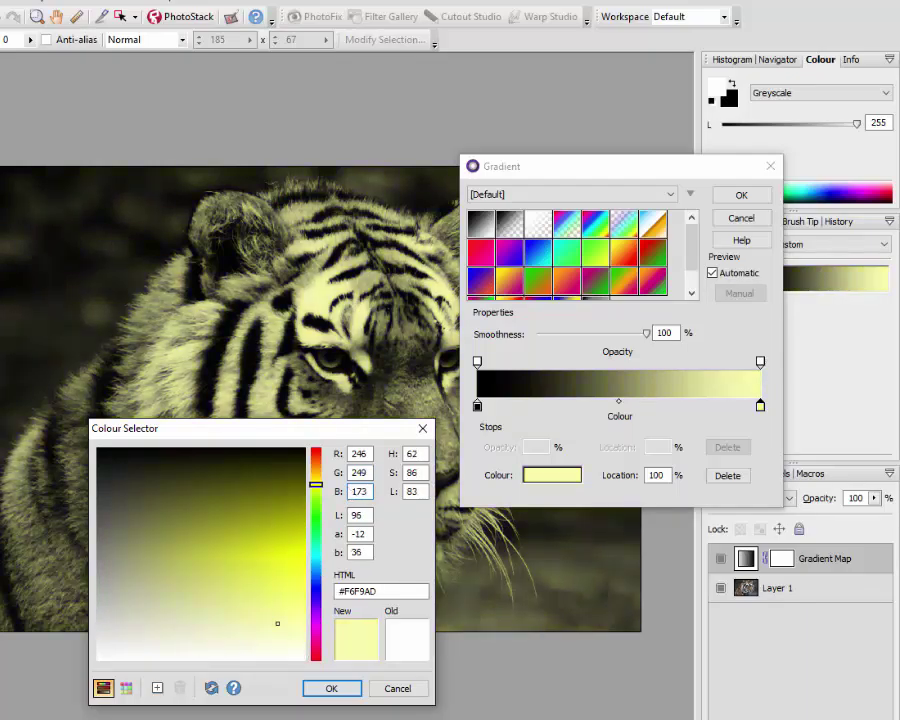
click(331, 688)
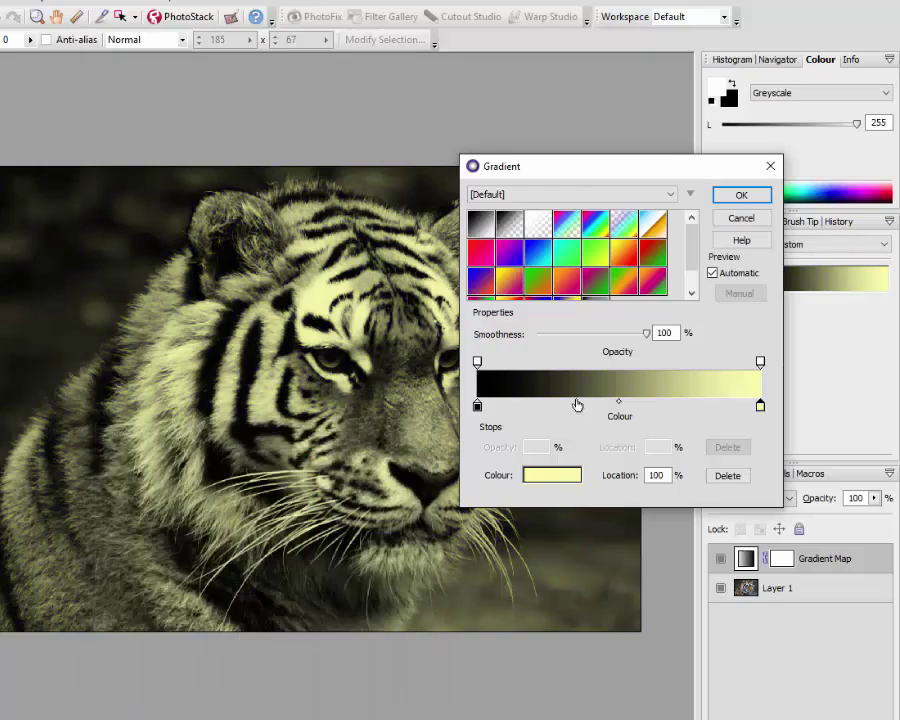
Step: Set the gradient's black end stop to the dark blue RGB 30, 25, 80
drag(586, 170, 658, 152)
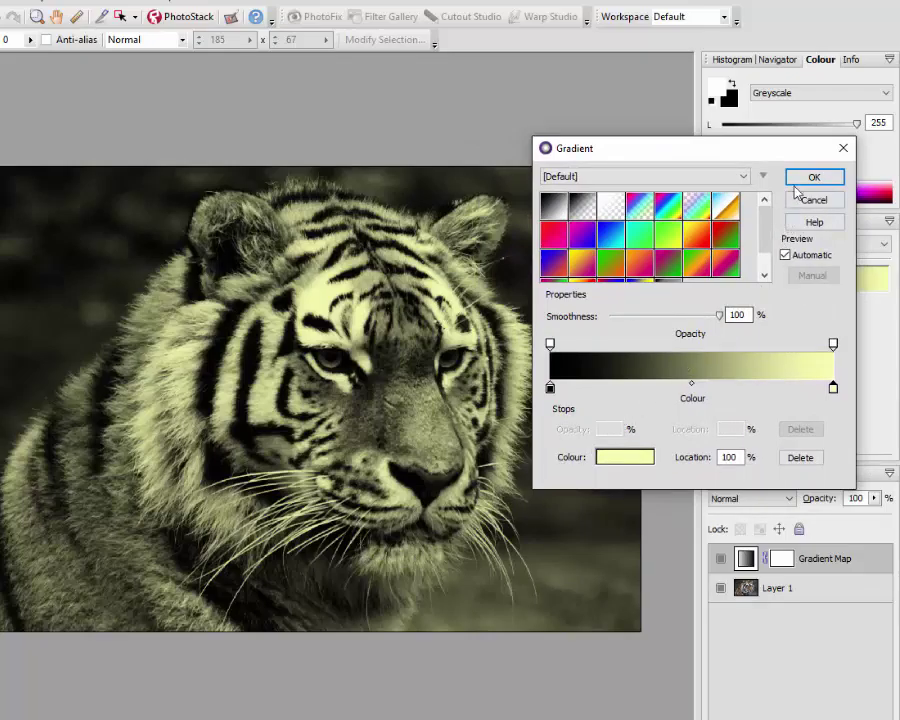
click(550, 388)
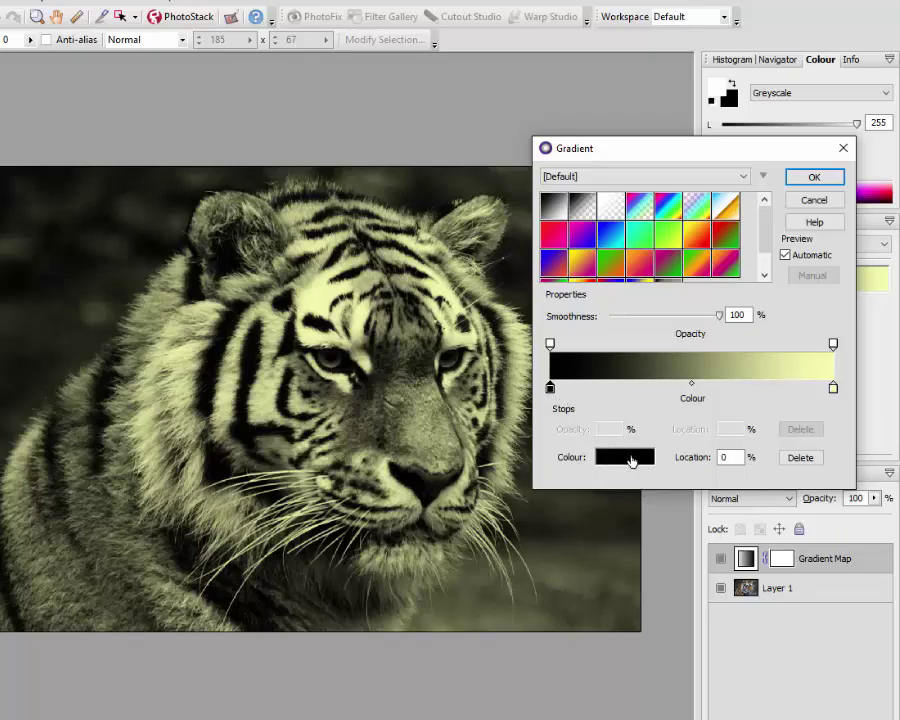
click(630, 459)
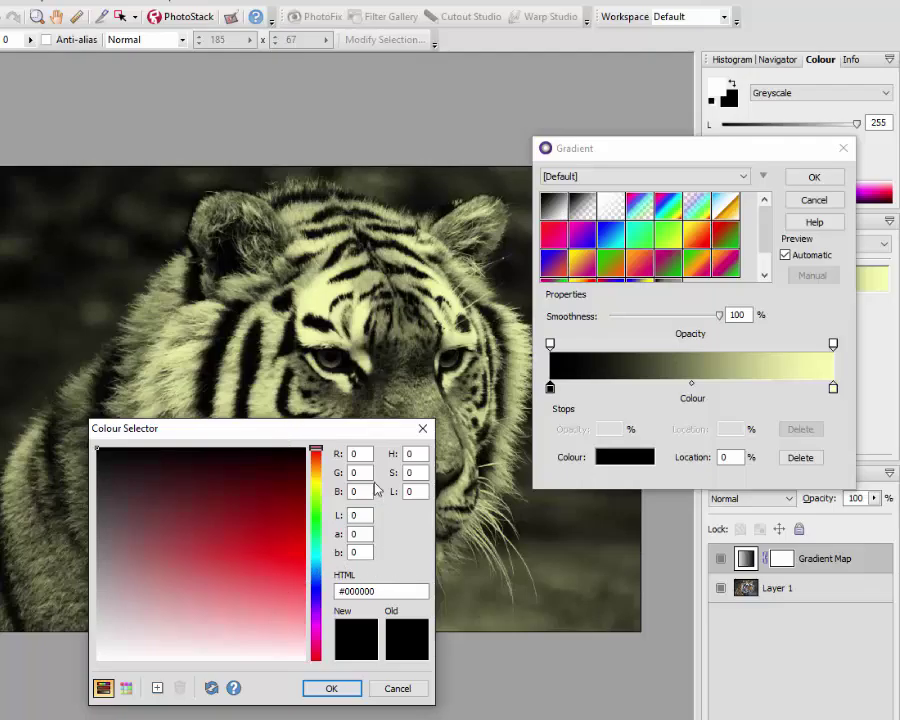
click(352, 454)
text(3)
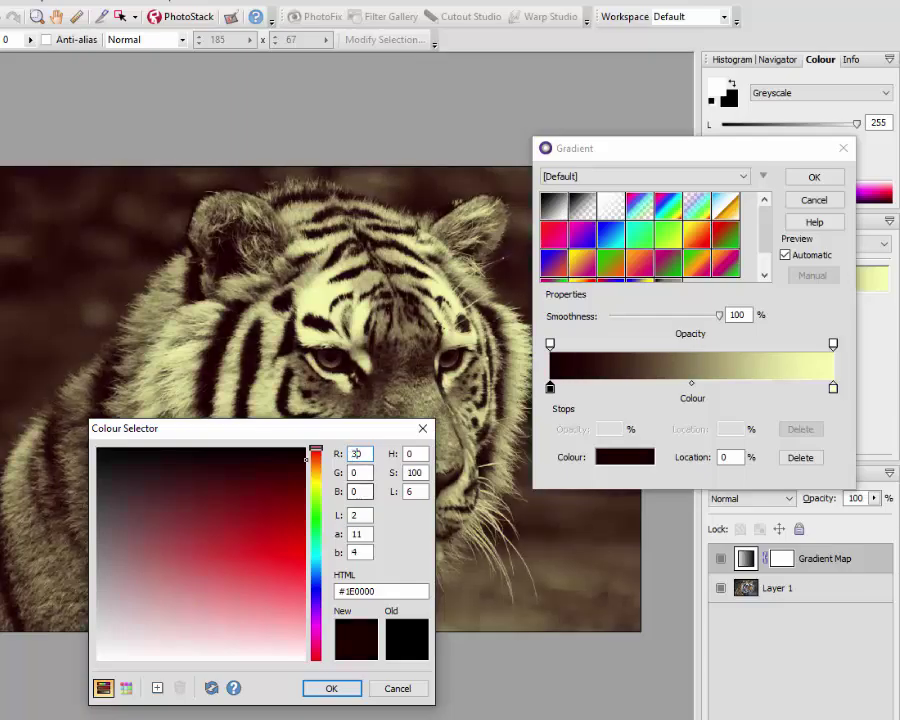
click(353, 473)
drag(357, 472, 347, 475)
text(25)
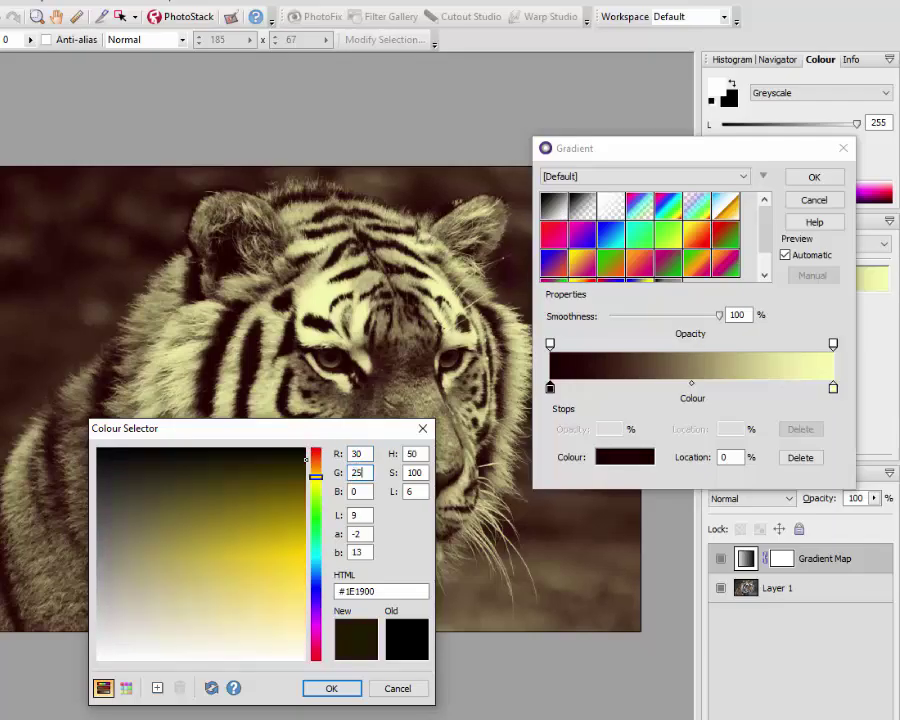
click(354, 492)
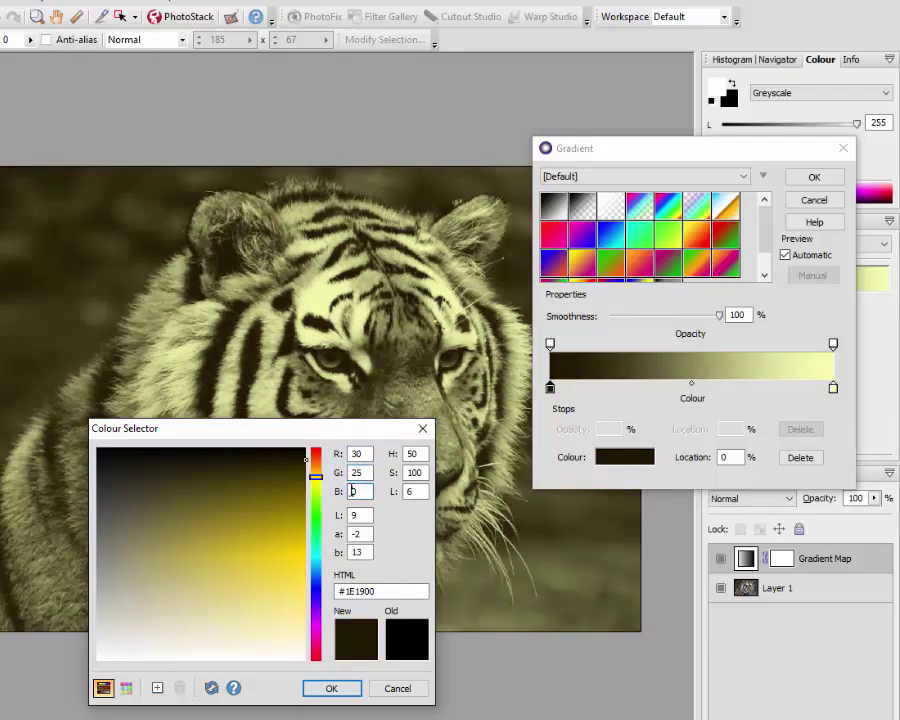
text(80)
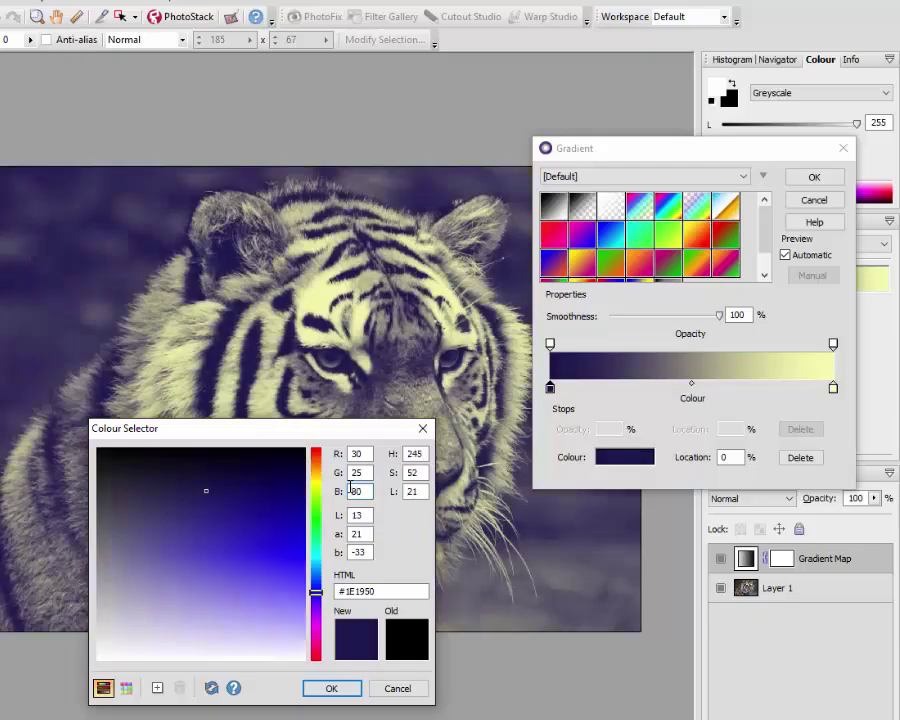
click(350, 692)
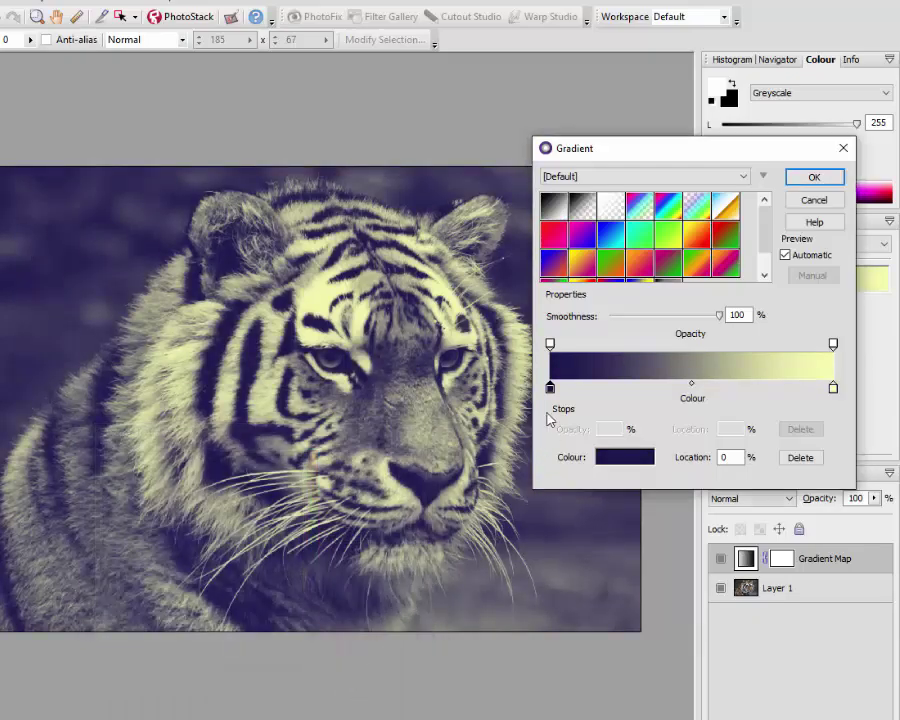
Step: Try reversing the gradient by swapping its dark blue and yellow colour stops, and return both to their original ends
drag(645, 153, 647, 114)
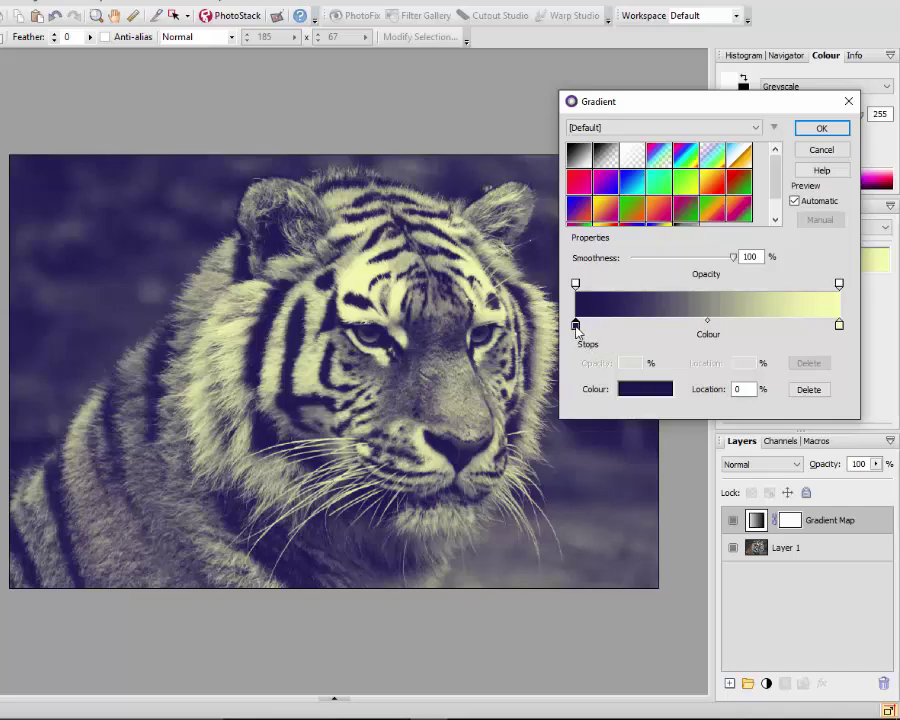
drag(577, 330, 594, 330)
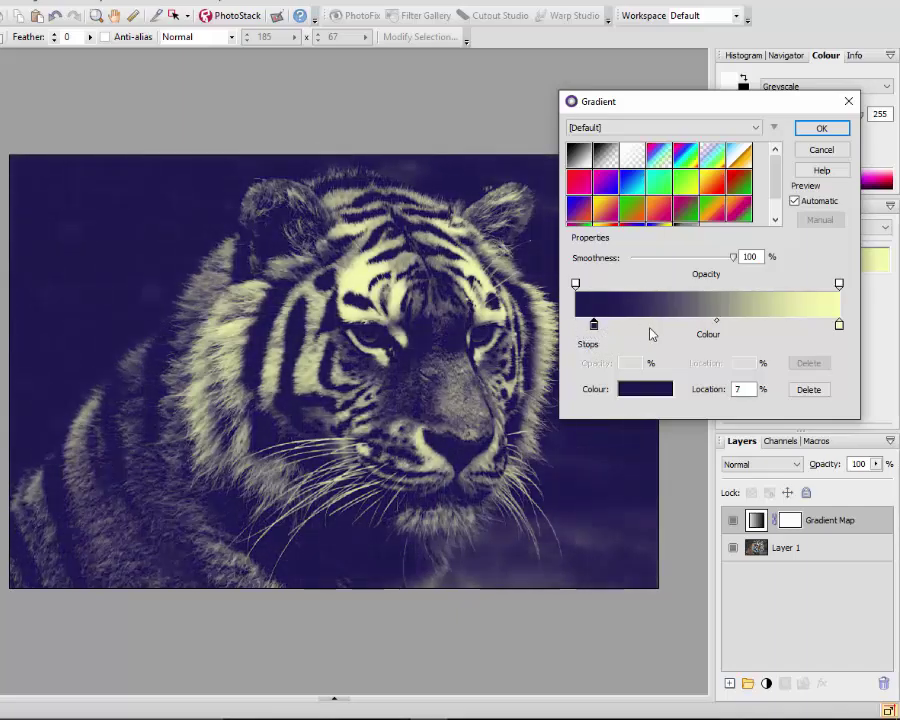
drag(699, 335, 792, 334)
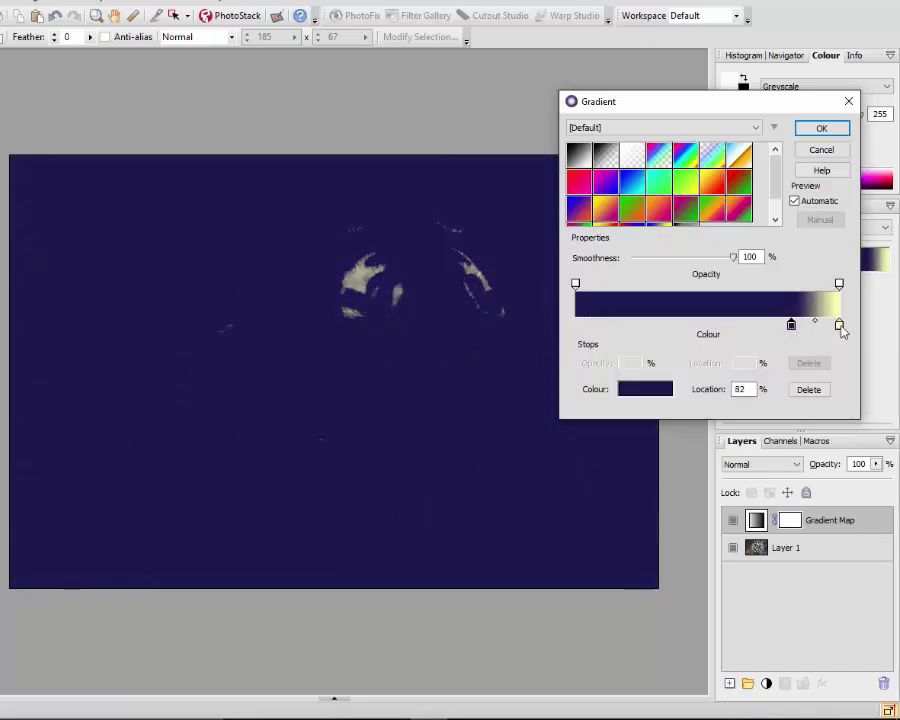
click(839, 325)
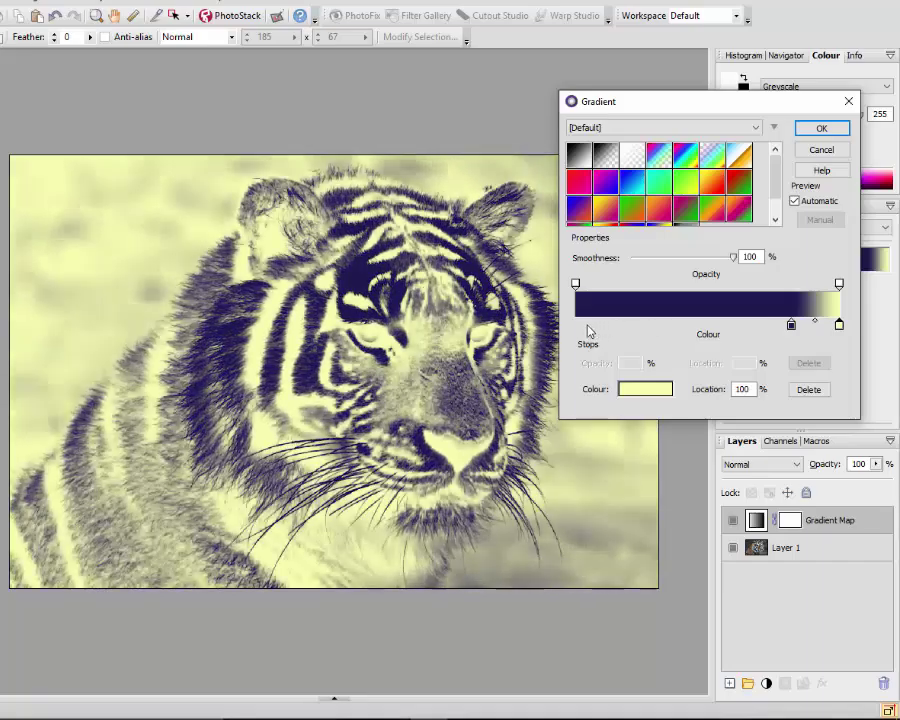
drag(839, 325, 568, 330)
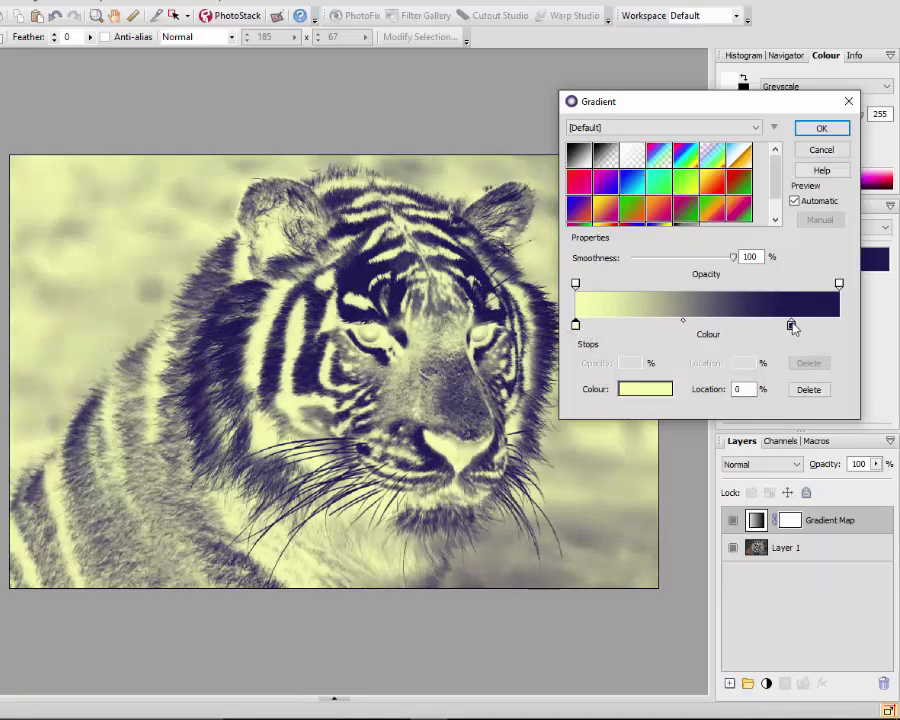
click(791, 326)
drag(791, 327, 852, 333)
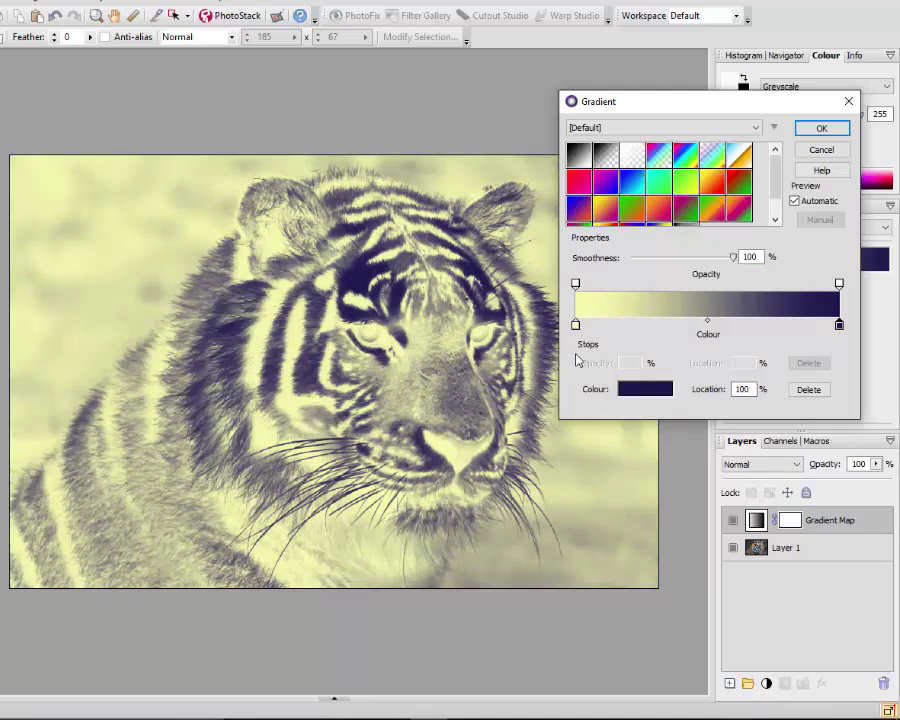
mouse_move(576, 326)
mouse_down()
mouse_move(845, 335)
mouse_move(575, 326)
mouse_up()
click(839, 325)
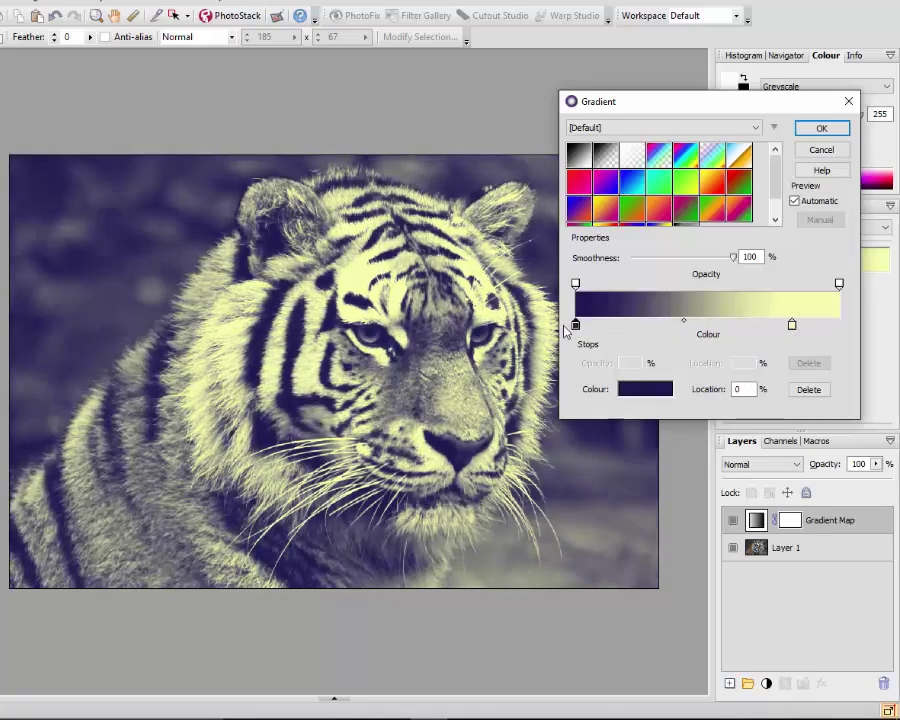
drag(794, 326, 846, 328)
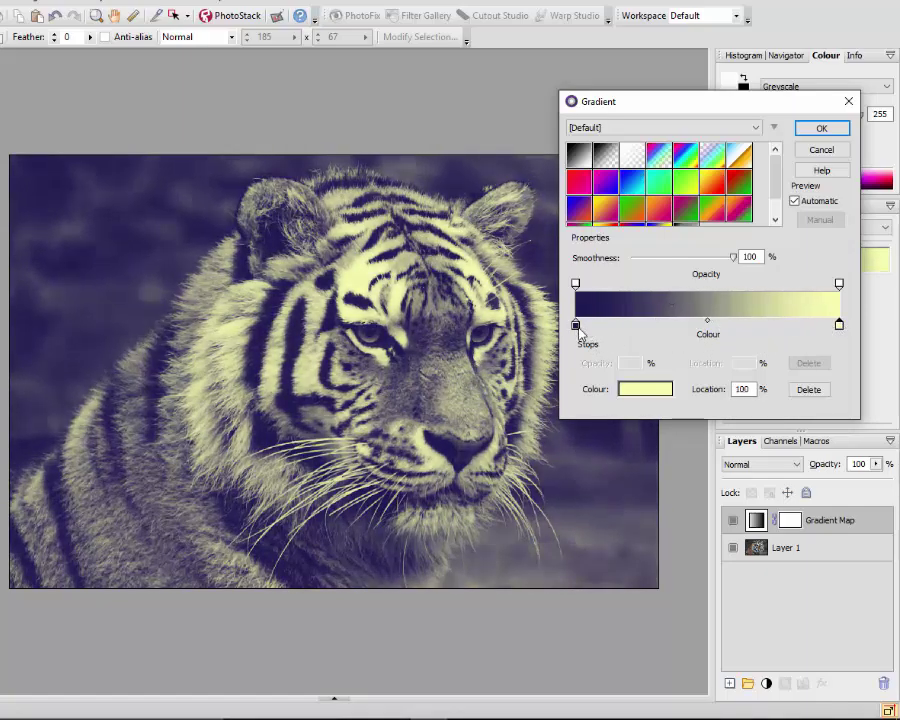
Step: Move the dark blue colour stop to location 7% and accept the gradient
drag(575, 327, 595, 332)
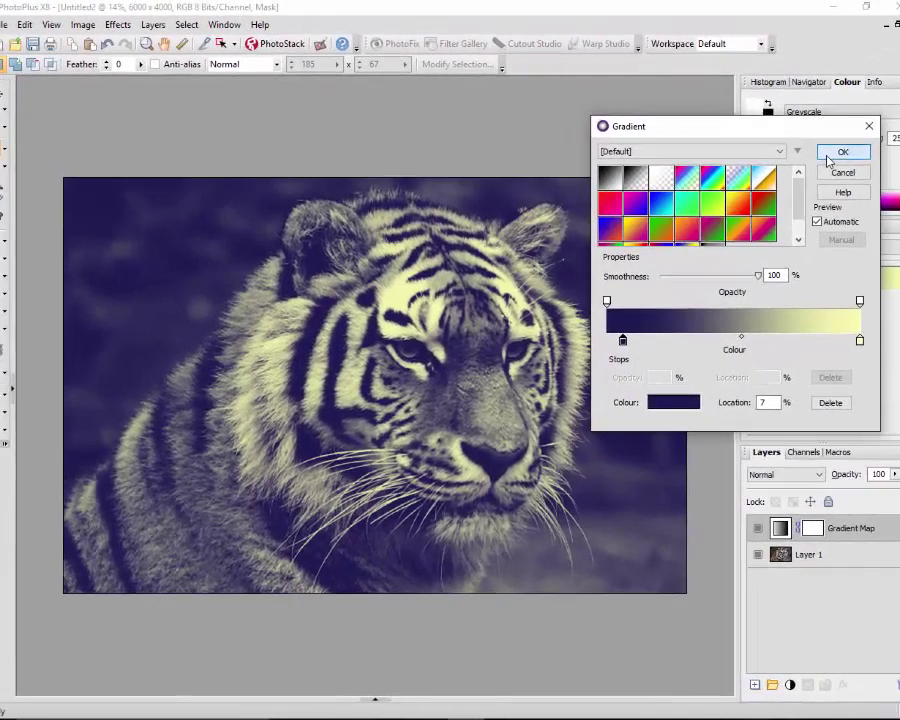
click(824, 134)
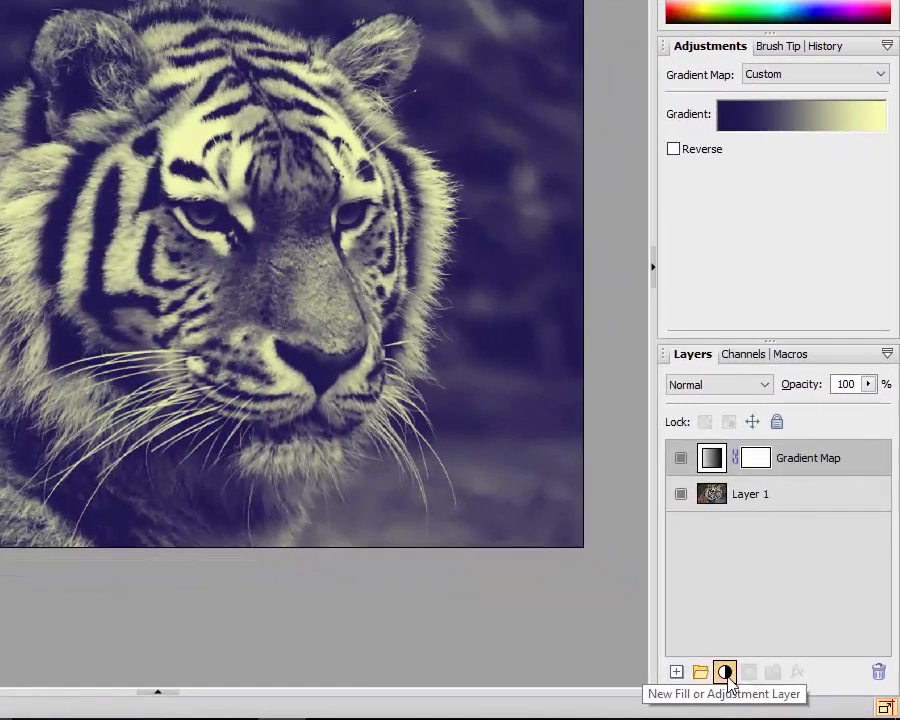
Step: Add a Brightness/Contrast adjustment layer above the Gradient Map with brightness 20 and contrast about 75
click(790, 686)
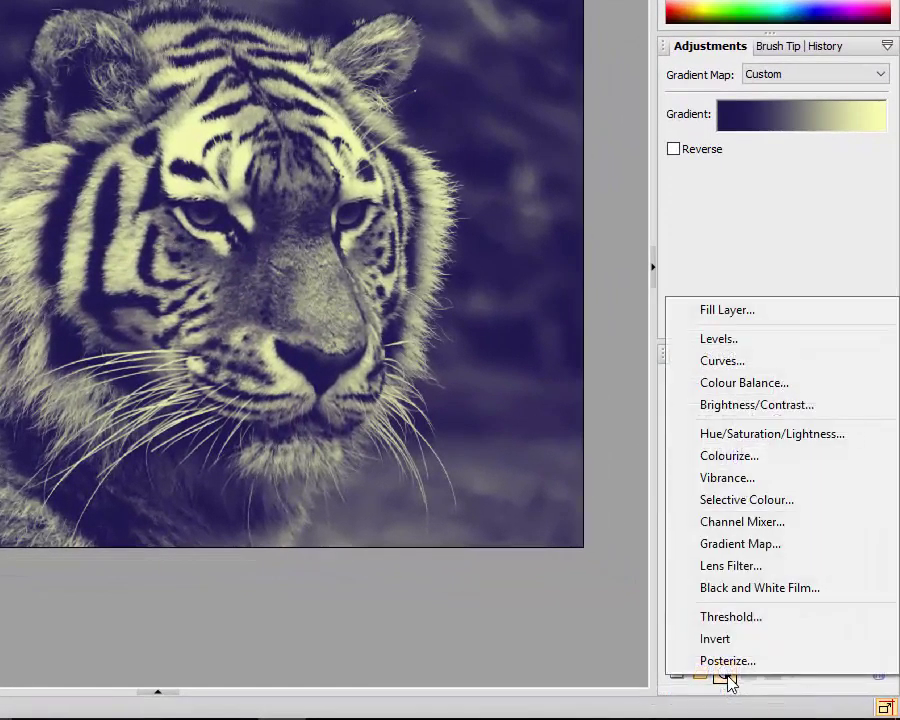
click(750, 406)
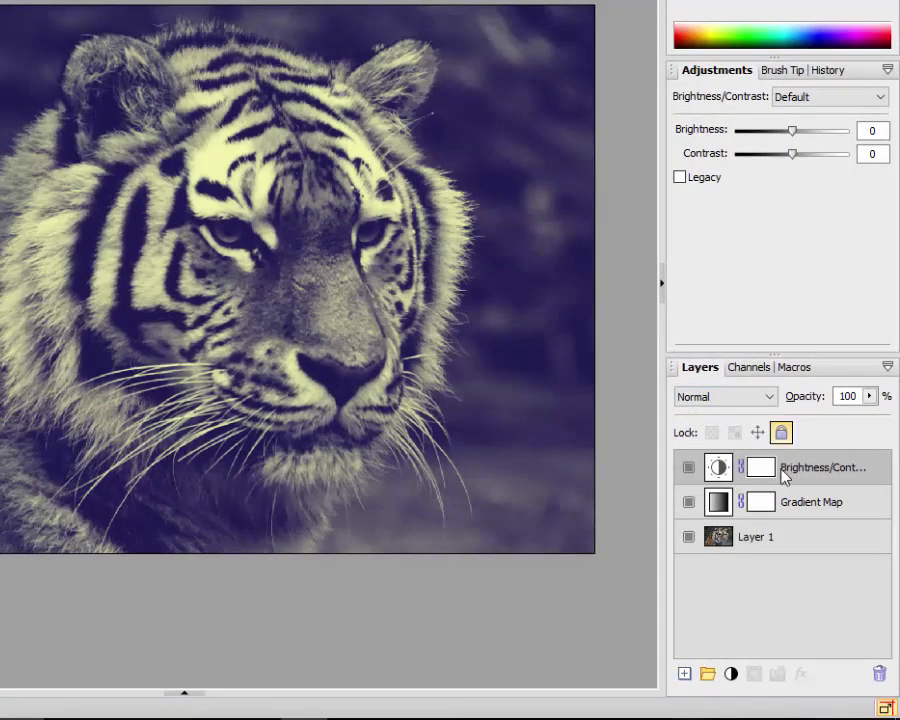
drag(797, 130, 805, 132)
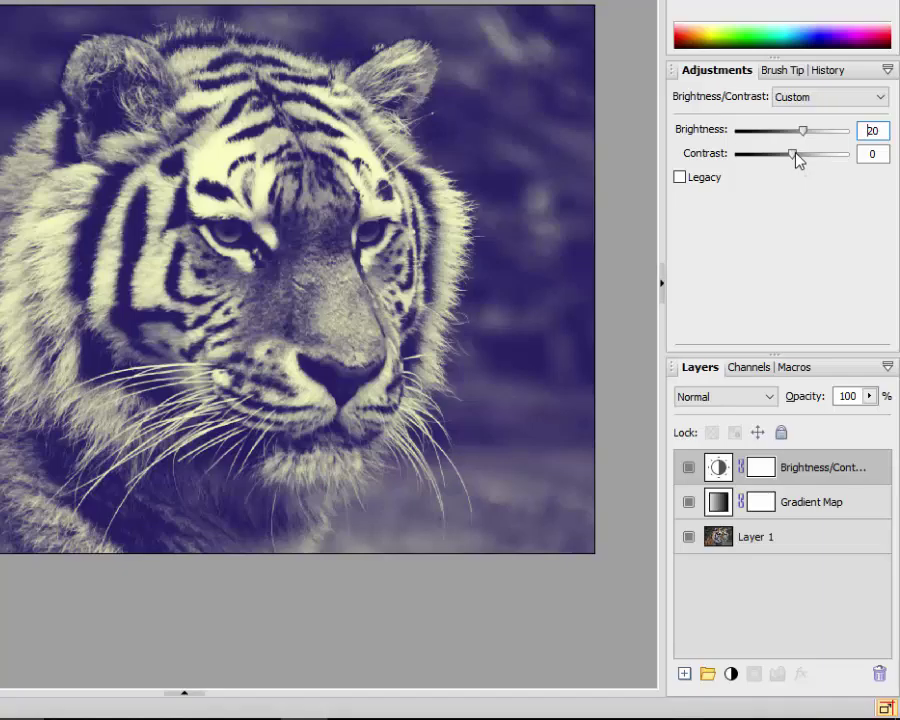
drag(795, 154, 837, 158)
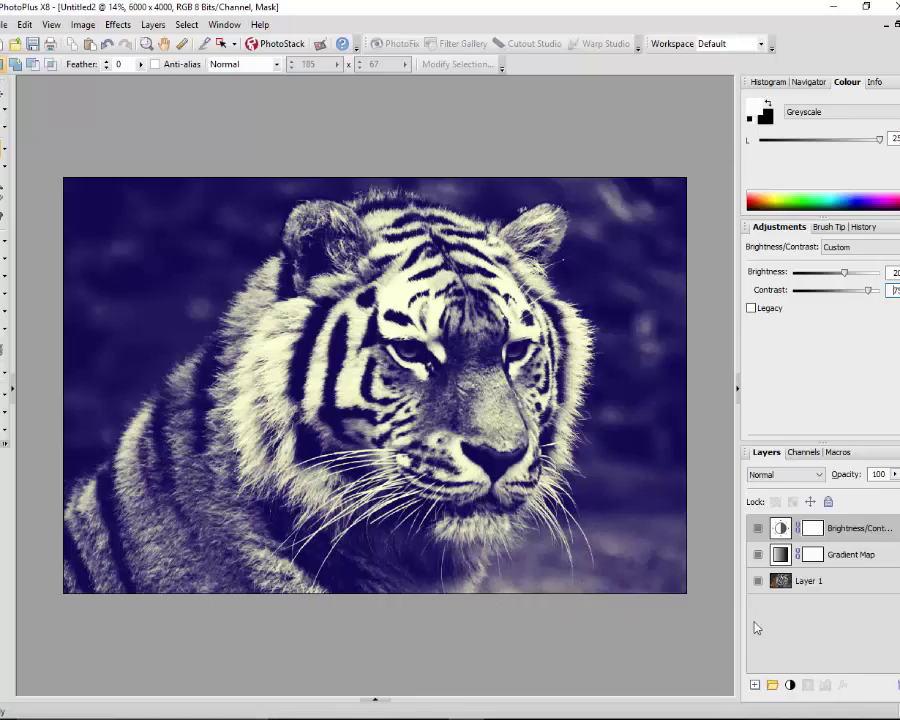
Step: Merge all layers of the duotone tiger image in Untitled2 into a single background layer
click(150, 28)
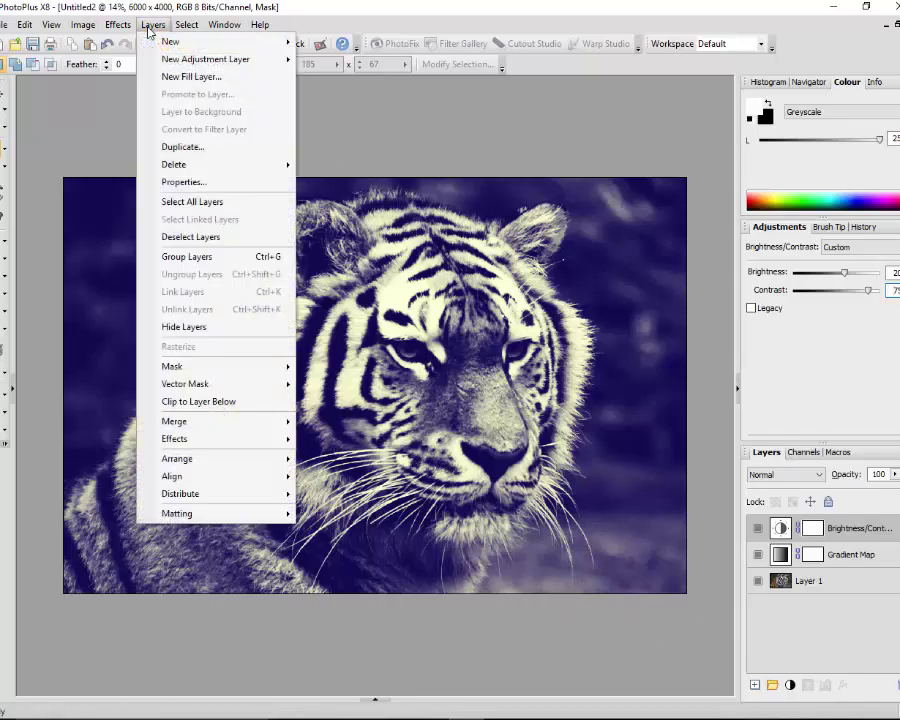
mouse_move(192, 422)
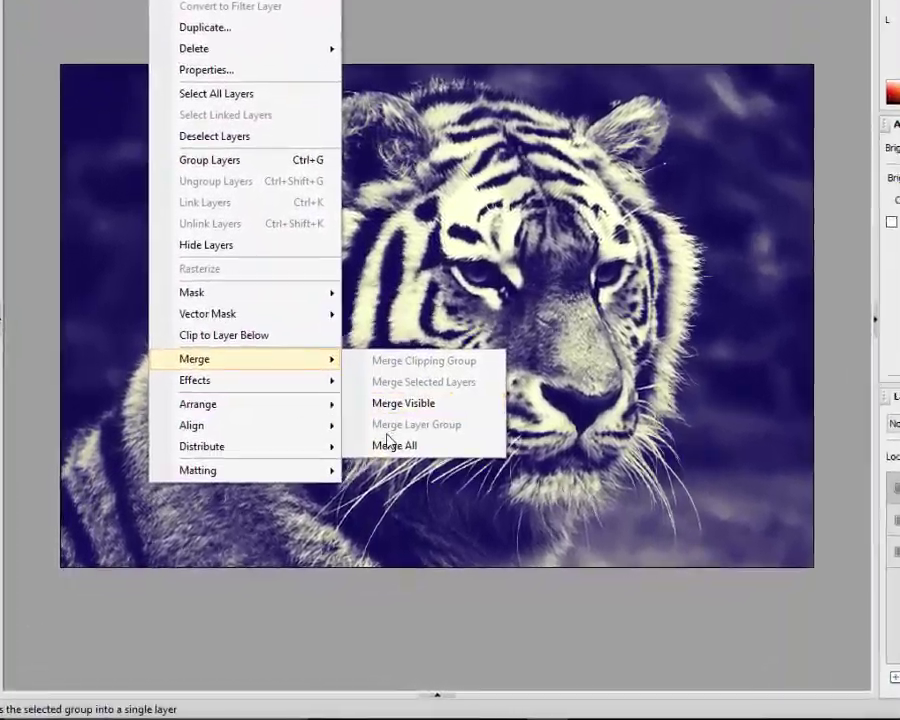
click(322, 491)
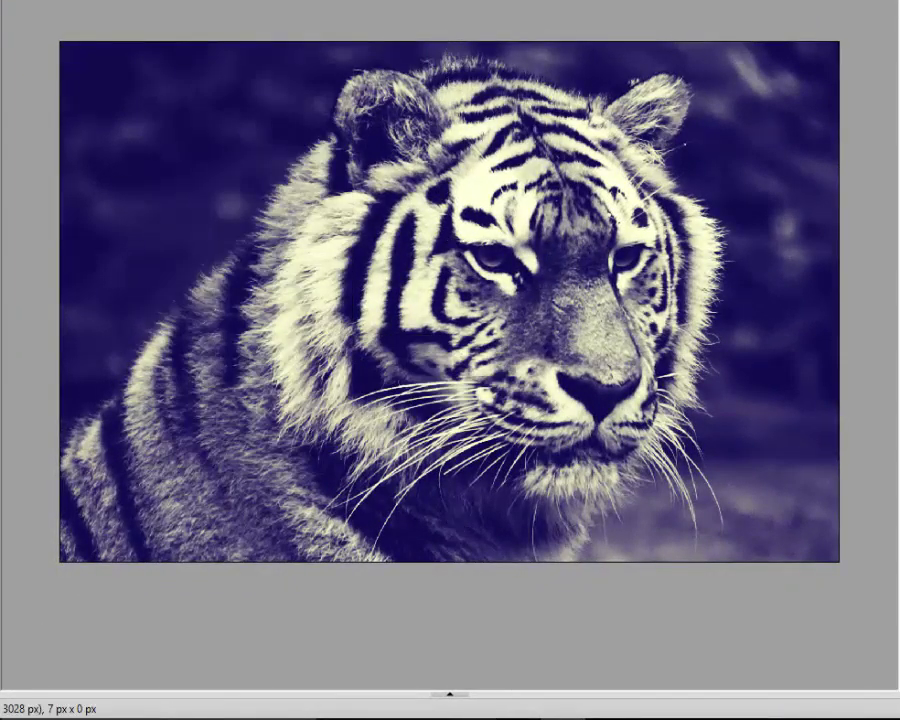
Step: Compare the original tiger-860230.jpg with the edited versions Untitled1 and Untitled2 by switching among the open documents, finishing on Untitled2
click(449, 695)
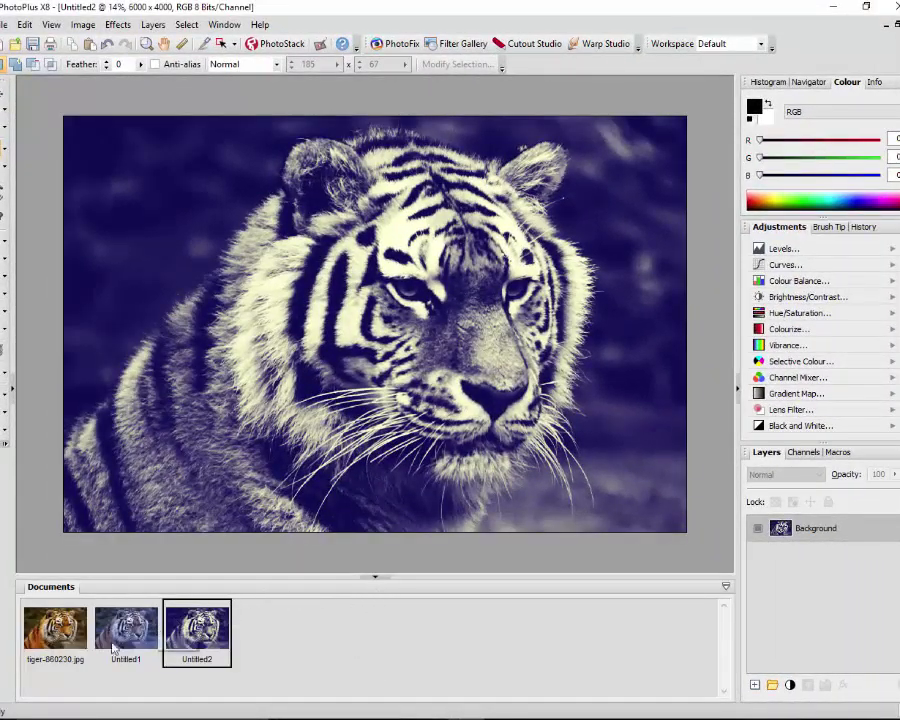
click(127, 632)
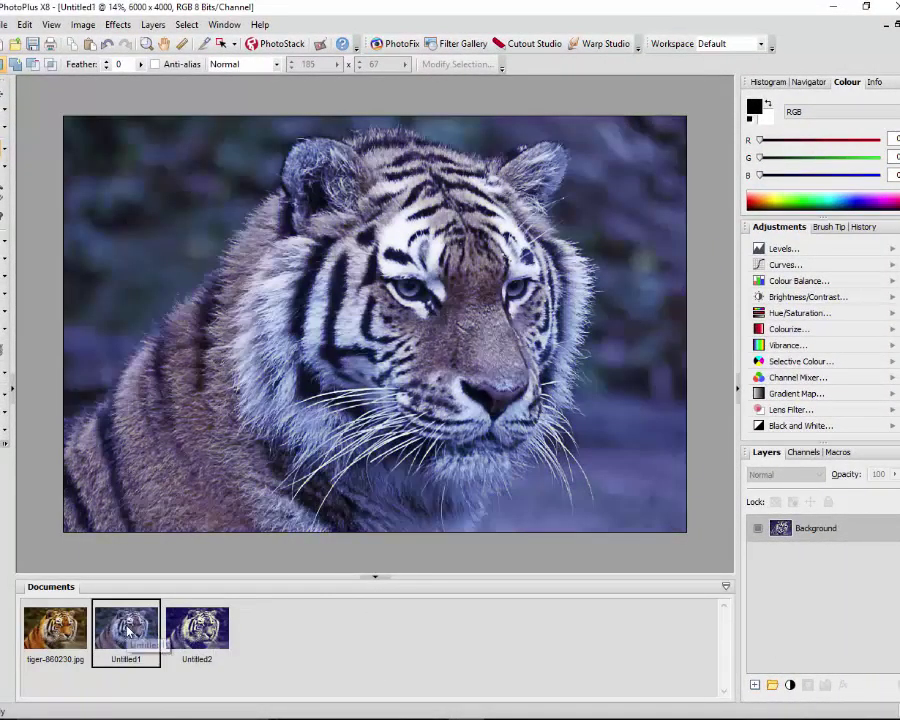
click(58, 628)
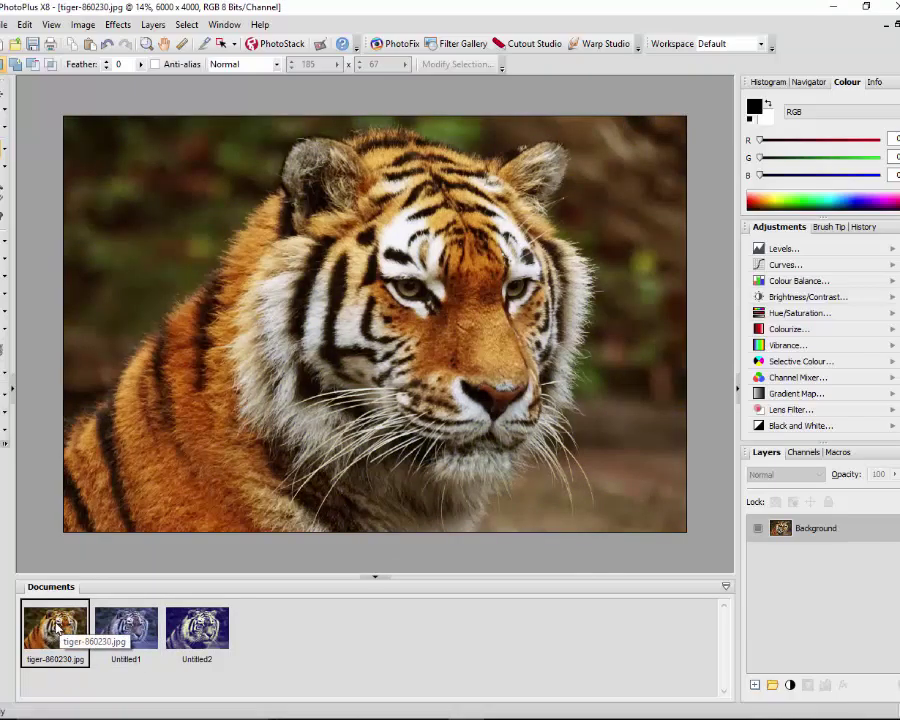
click(127, 632)
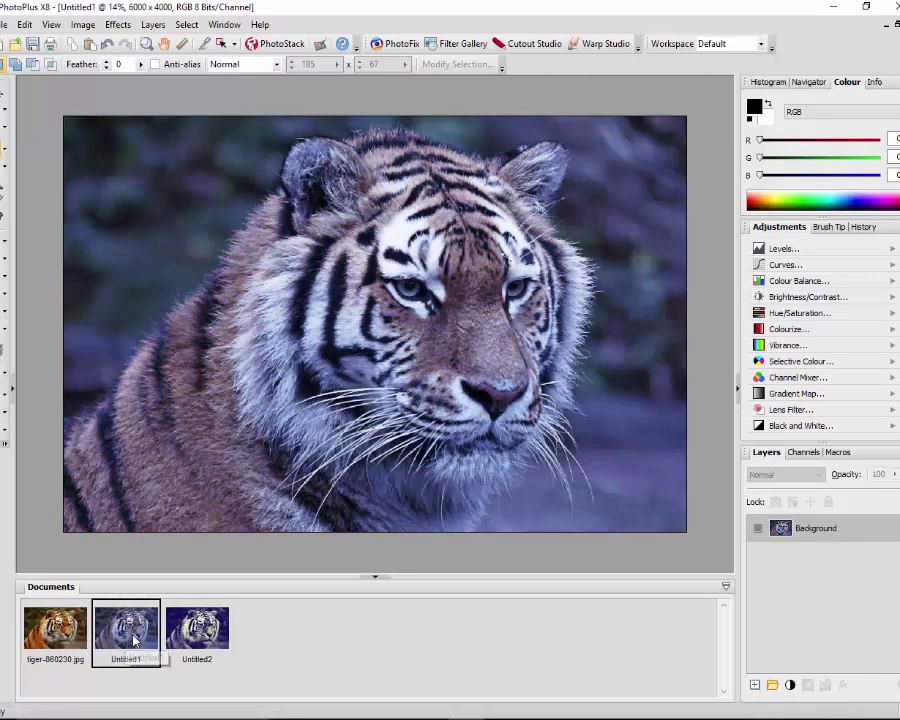
click(206, 638)
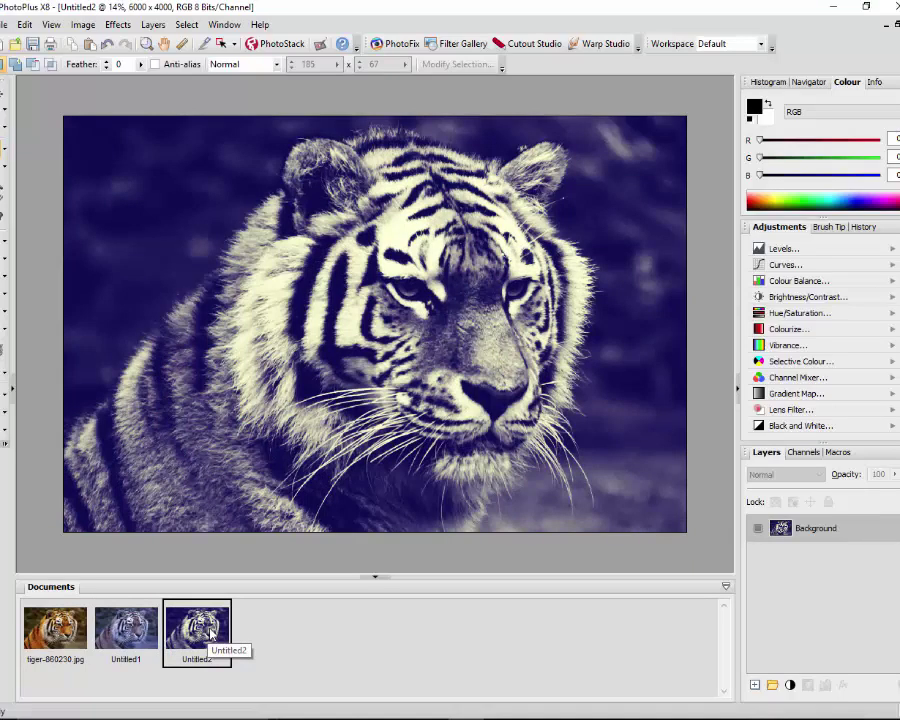
click(127, 632)
click(72, 634)
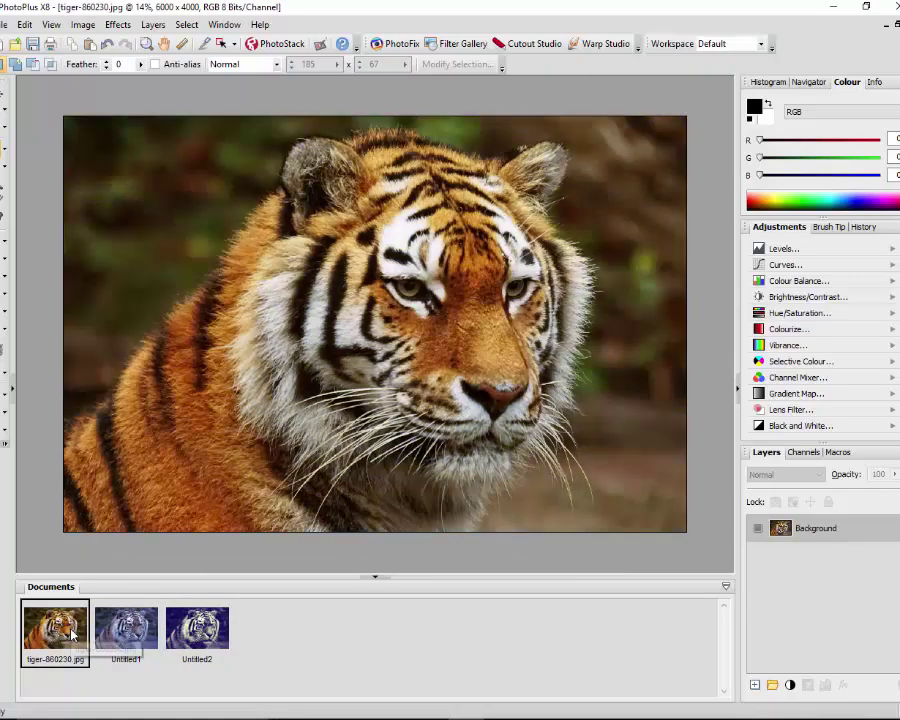
click(124, 638)
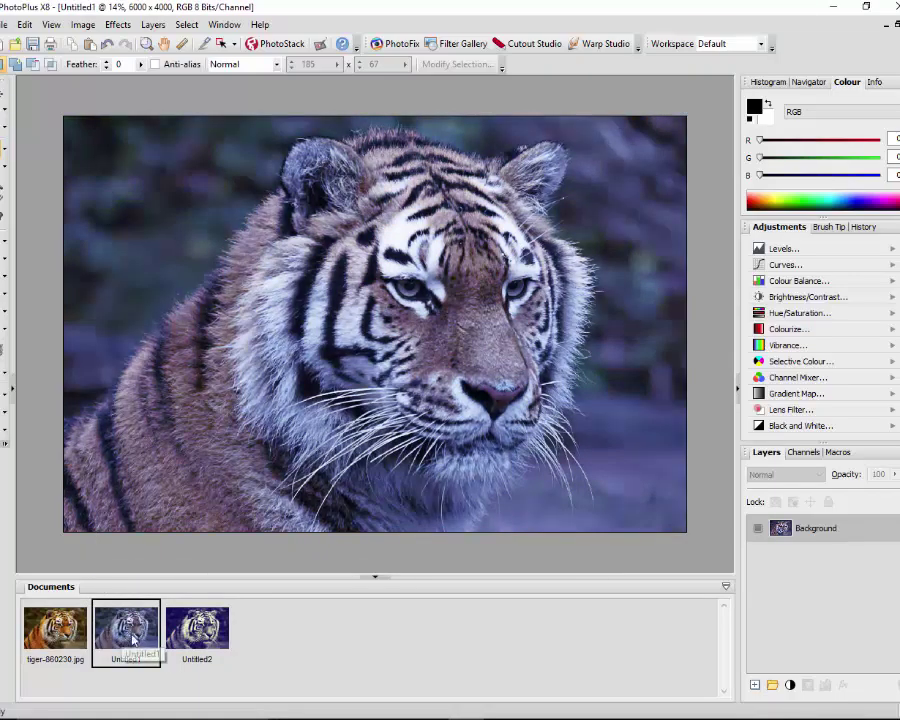
click(197, 632)
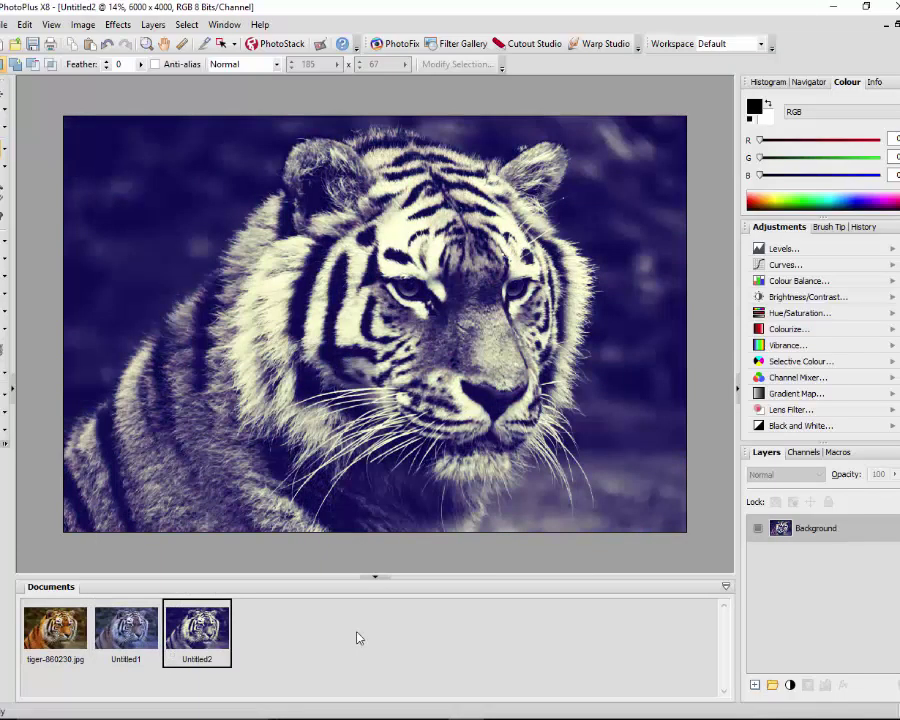